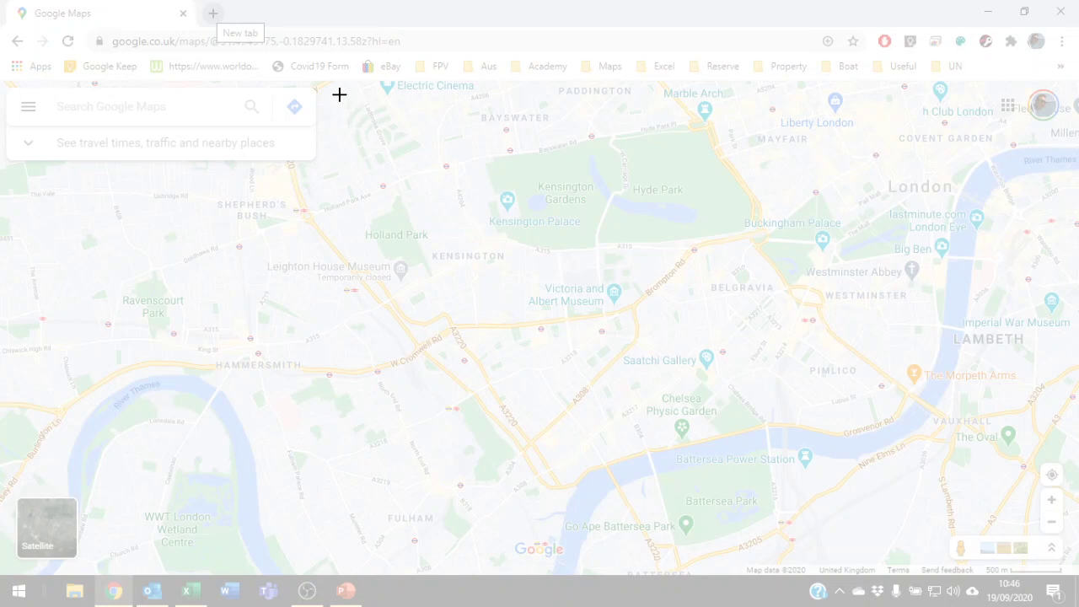
Step: Capture the central London map area, paste it onto the PowerPoint slide, and close the Google Maps window
drag(339, 95, 959, 559)
key(alt+Tab)
key(ctrl+v)
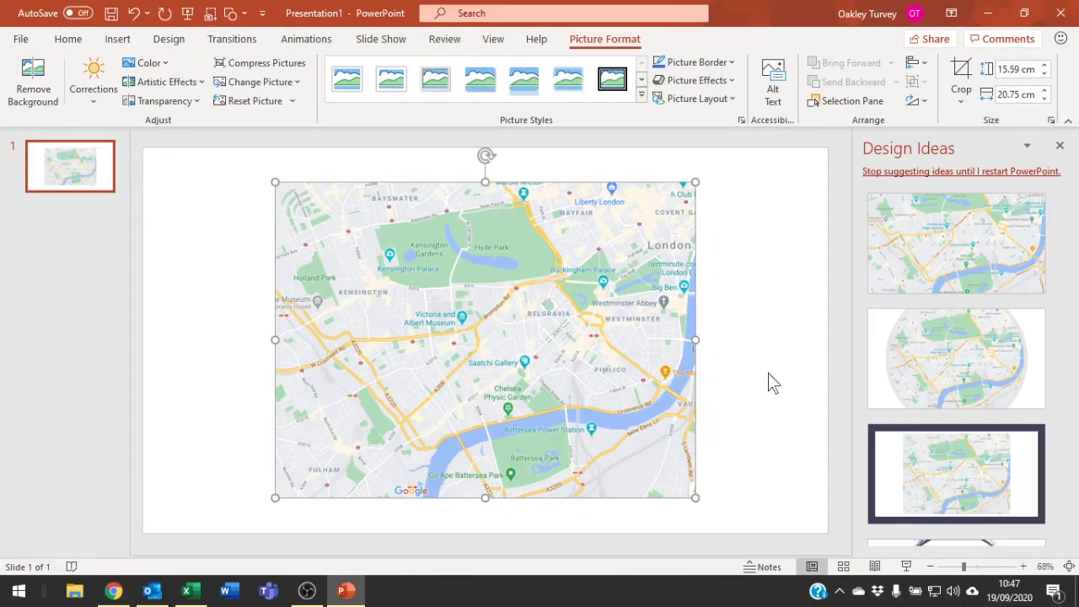
click(1060, 146)
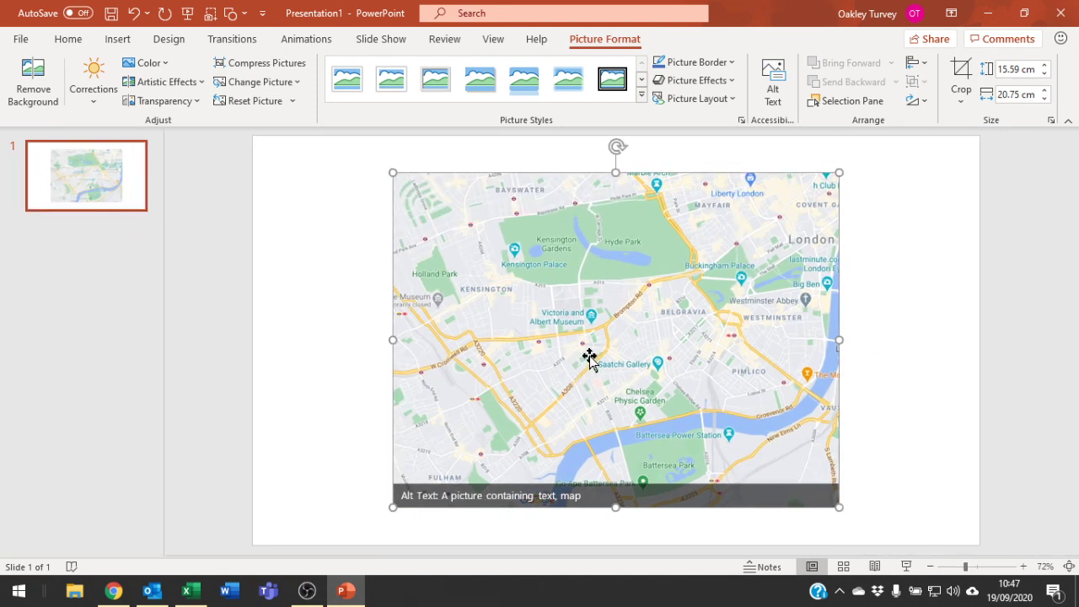
click(120, 597)
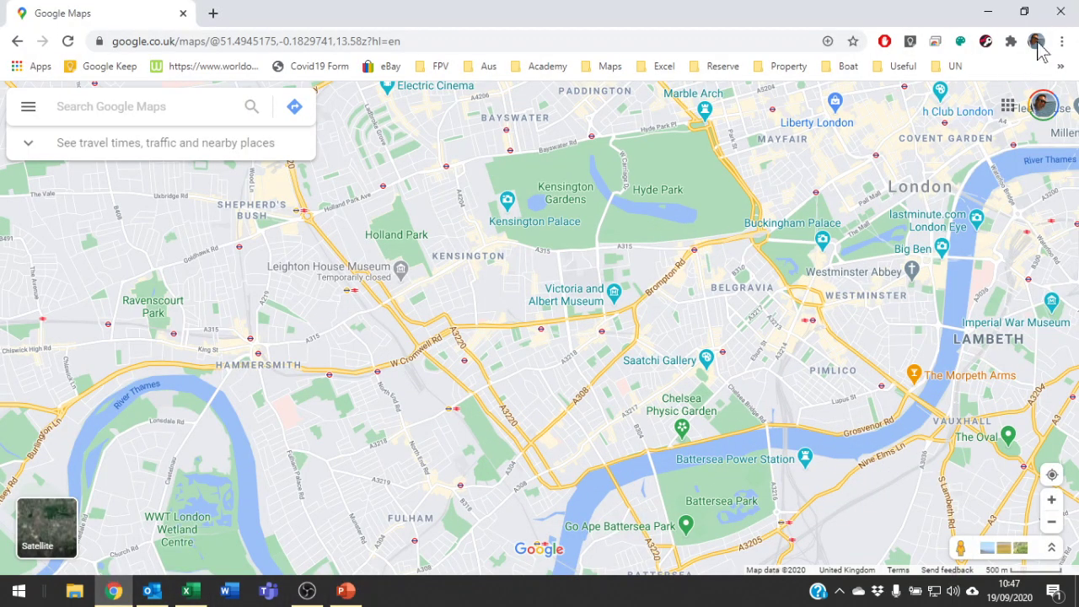
click(1060, 10)
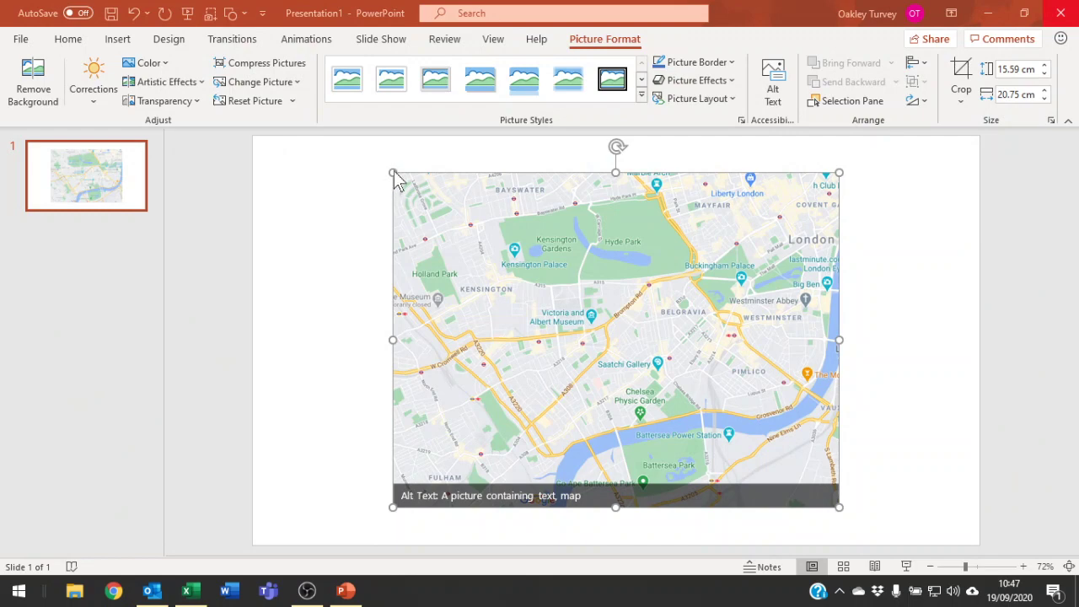
Step: Enlarge the pasted map picture to the slide's full height, about 19.09 cm high and 25.42 cm wide
drag(393, 173, 342, 135)
drag(834, 504, 888, 543)
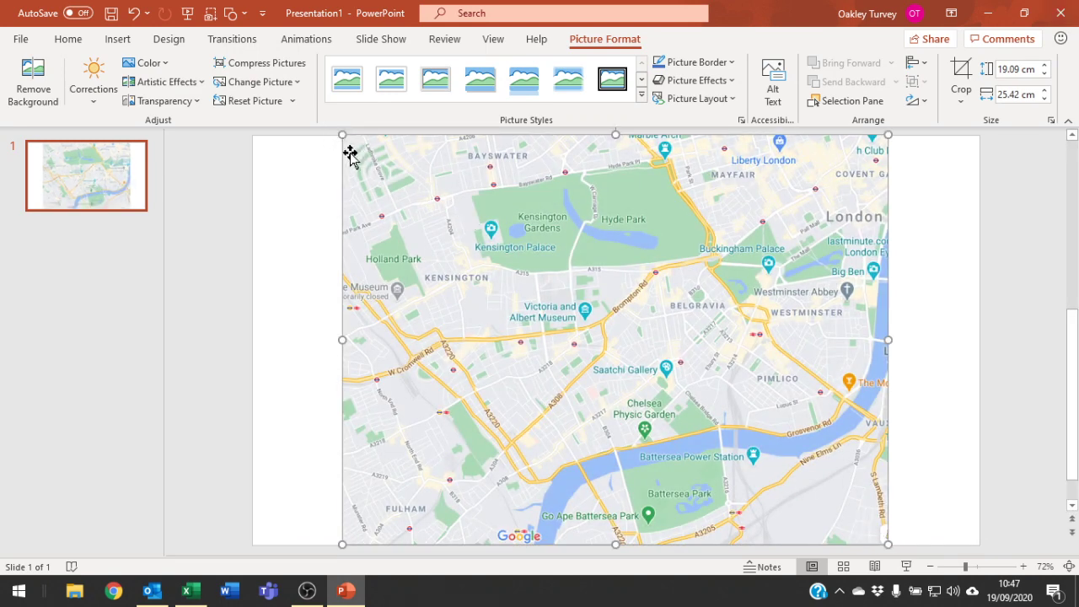
click(944, 305)
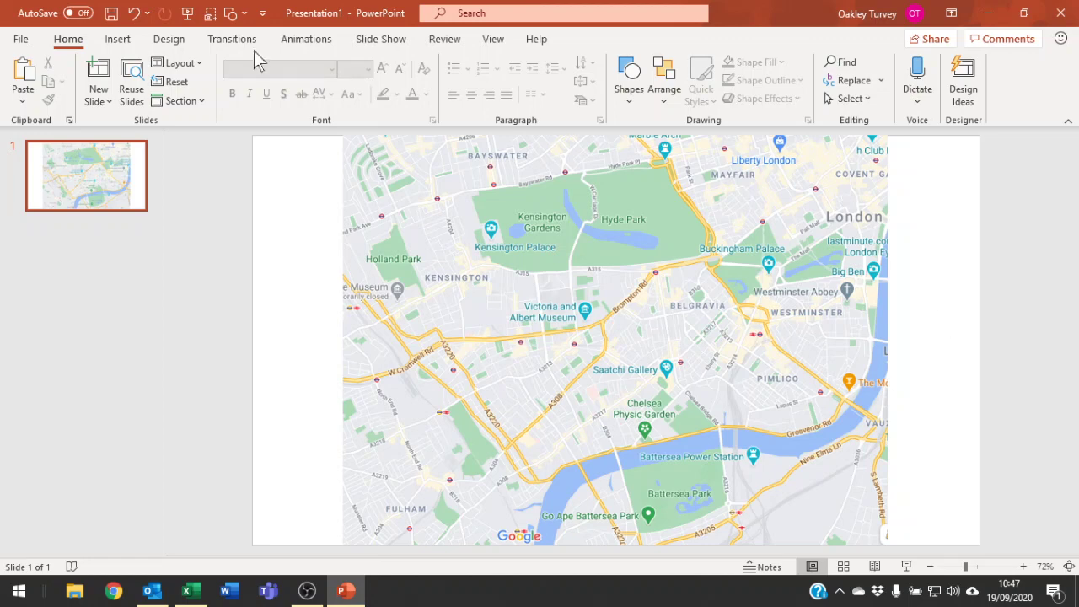
Step: Trace Kensington Gardens and Hyde Park with a closed freeform shape about 5.3 cm high and 11.26 cm wide
click(118, 42)
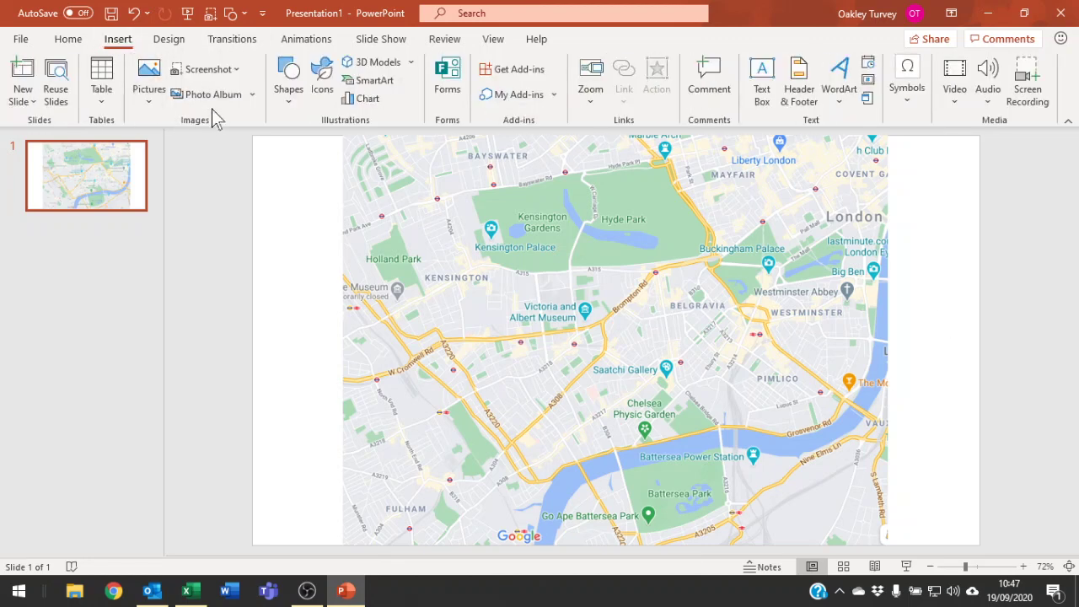
click(285, 102)
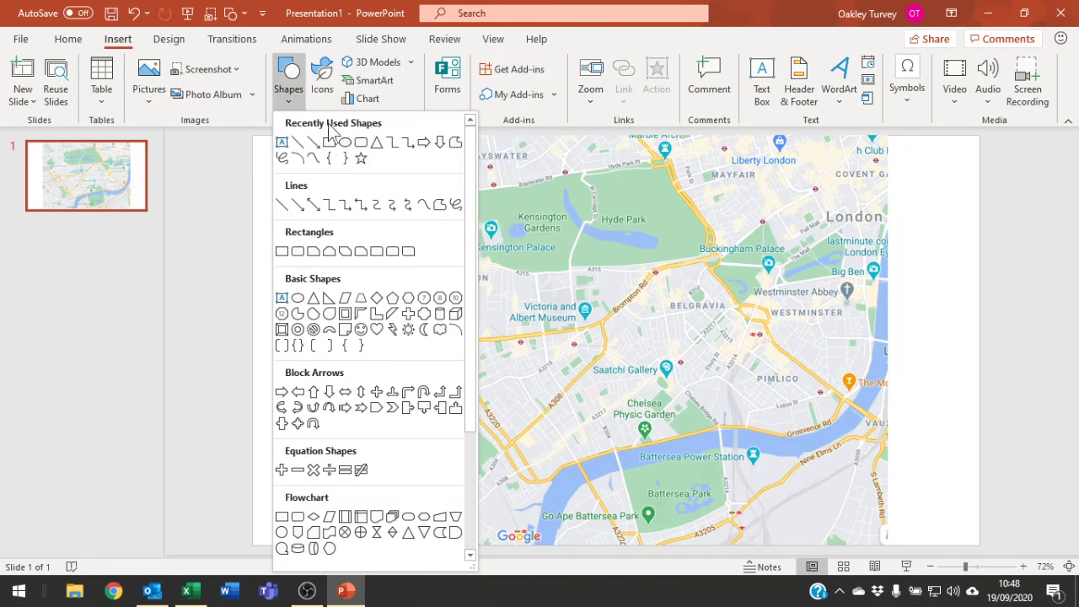
click(179, 292)
click(230, 12)
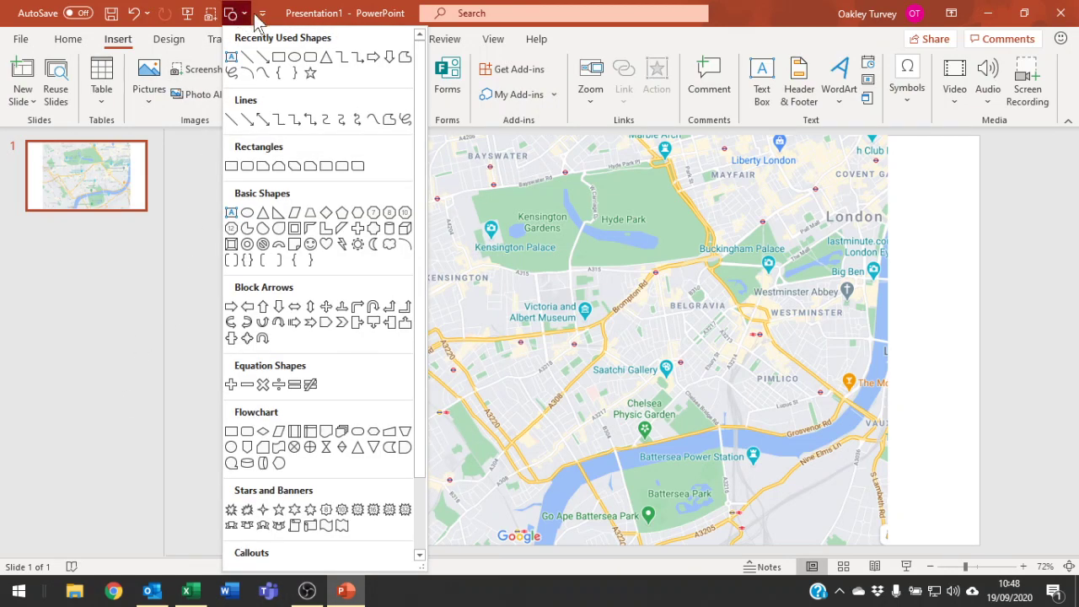
click(405, 57)
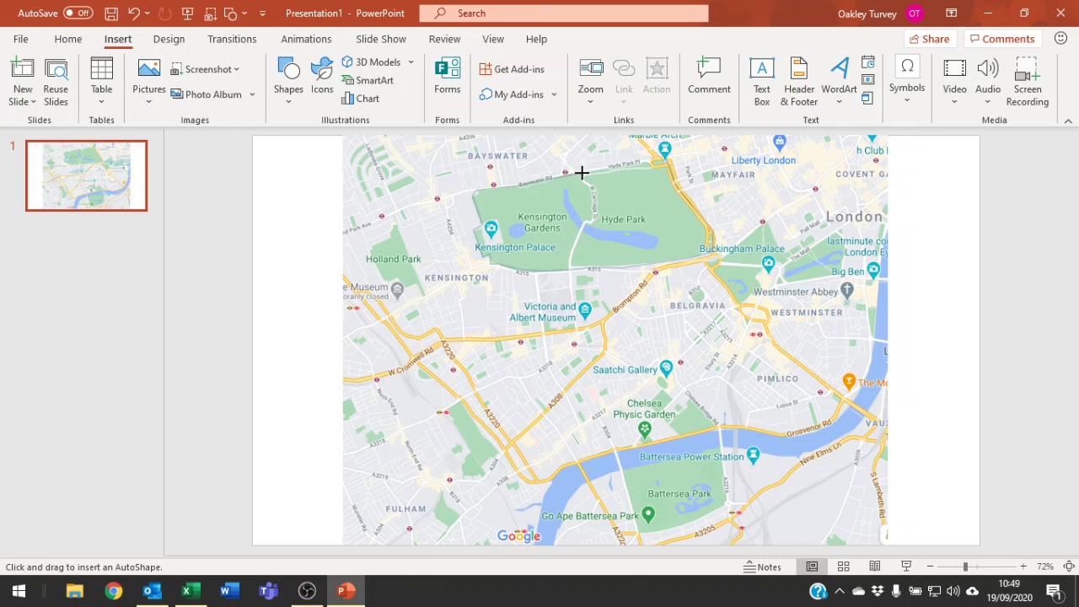
click(664, 156)
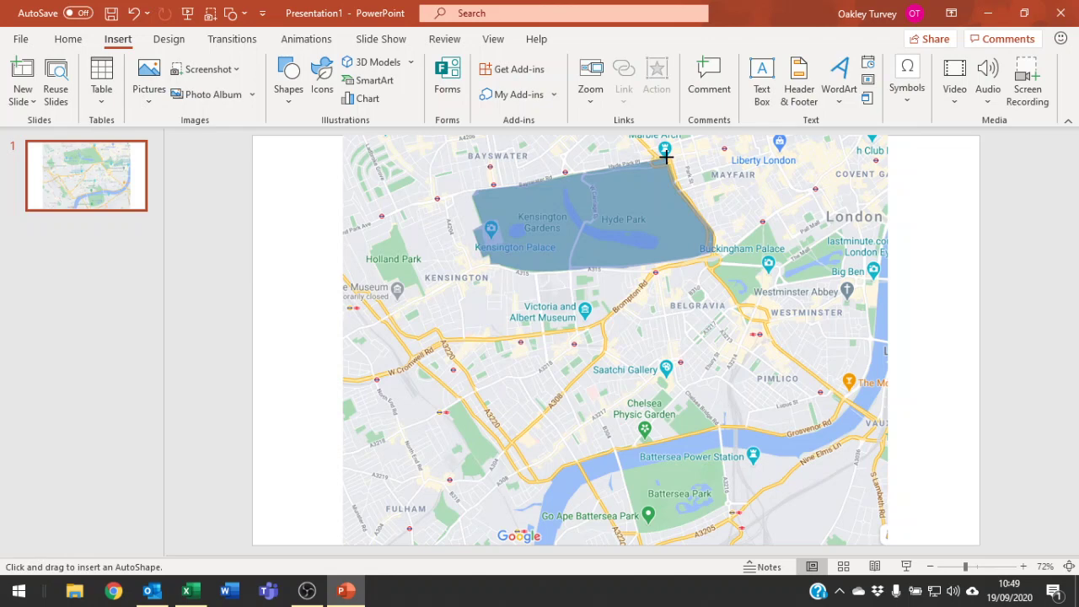
click(665, 155)
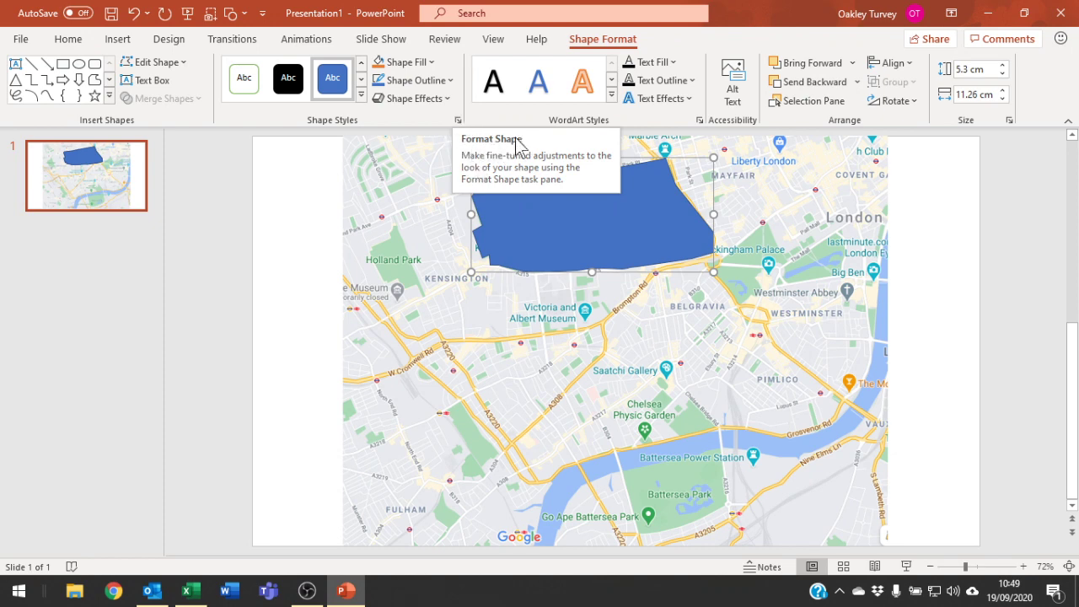
Step: Give the Hyde Park shape a solid standard green fill with 60% transparency
click(458, 121)
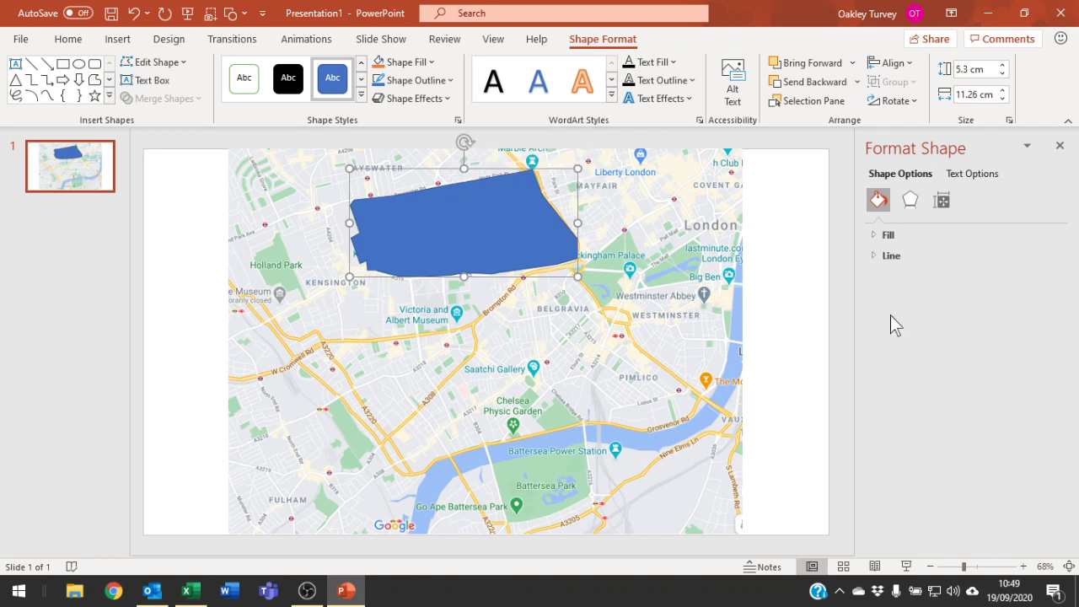
click(874, 234)
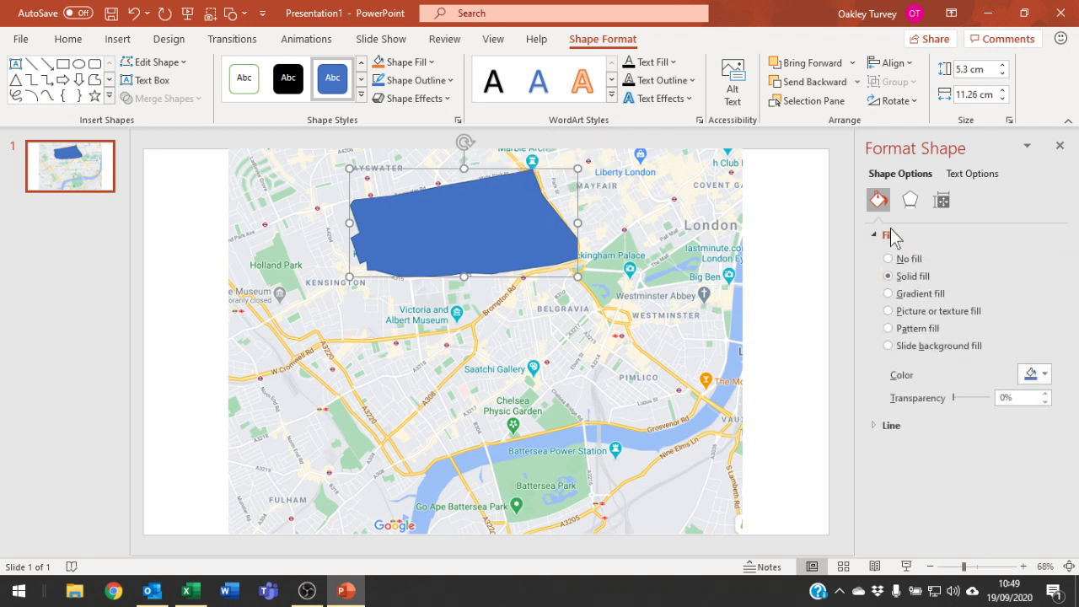
click(1043, 375)
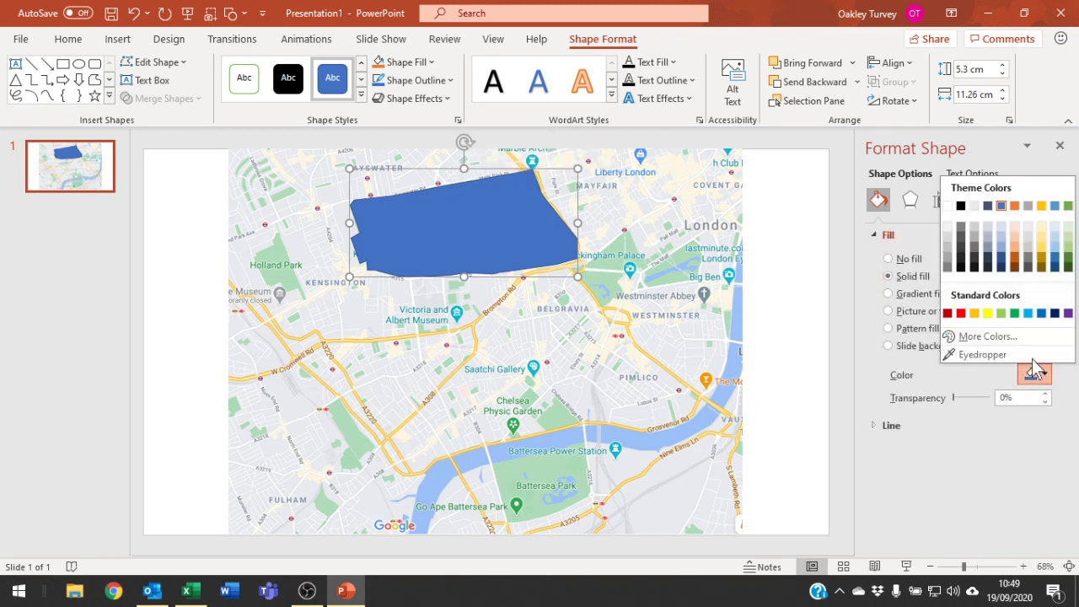
click(1014, 314)
click(1011, 402)
text(60)
key(Return)
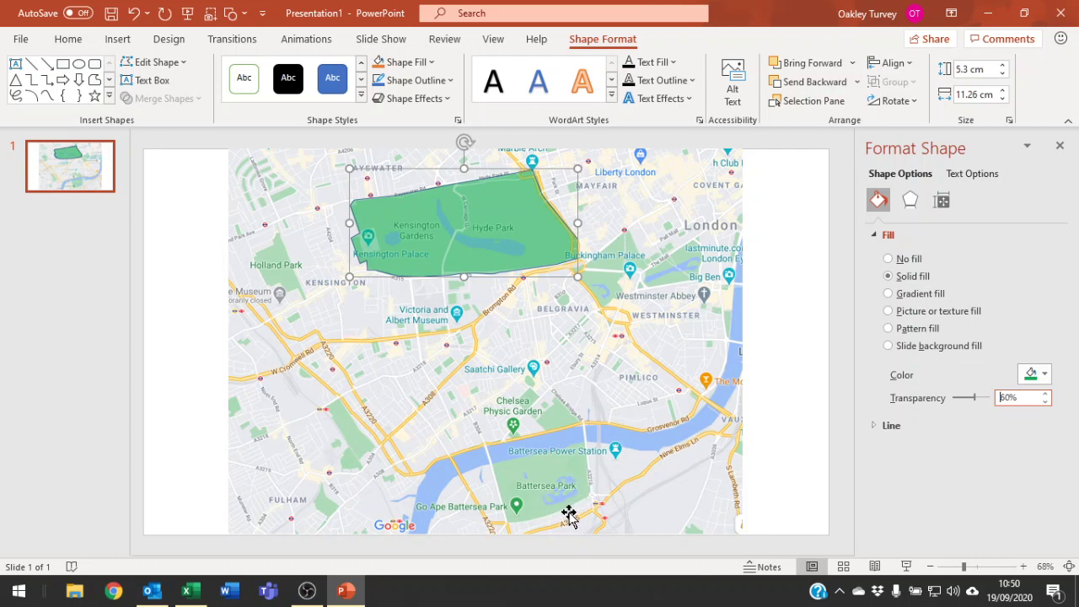
Step: Trace Battersea Park with a freeform shape, following its eastern, southern, western and northern edges
ctrl+scroll(568, 515, up, 5)
scroll(581, 501, down, 3)
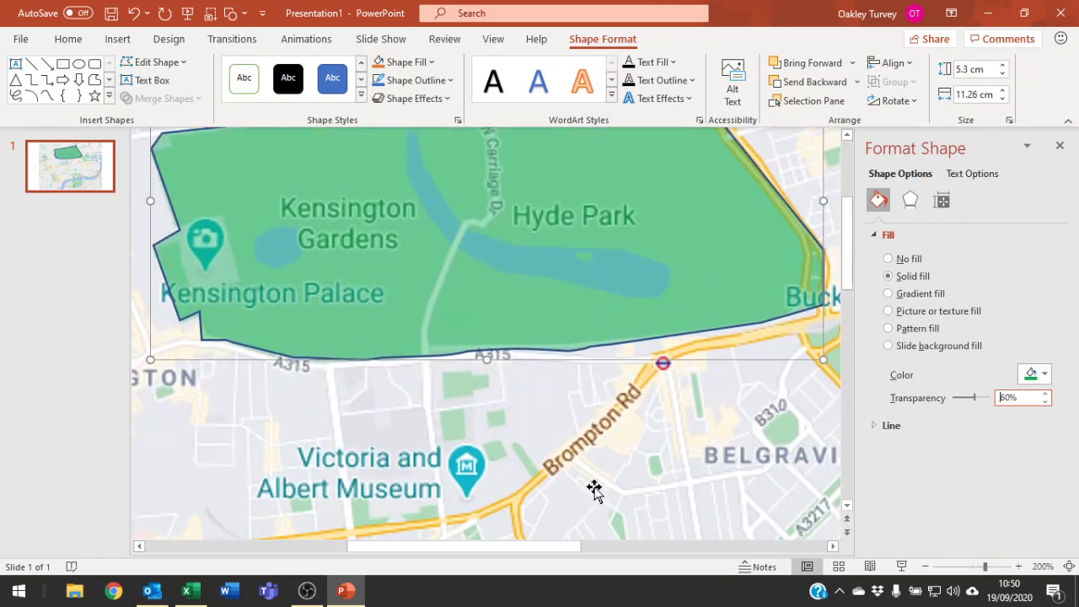
scroll(601, 487, down, 10)
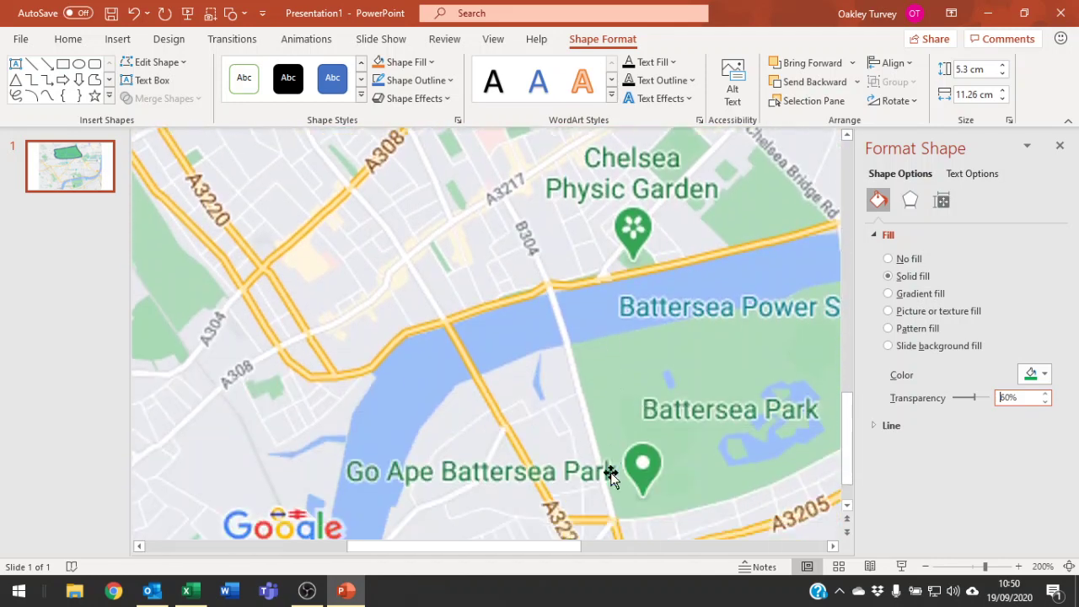
drag(561, 546, 603, 547)
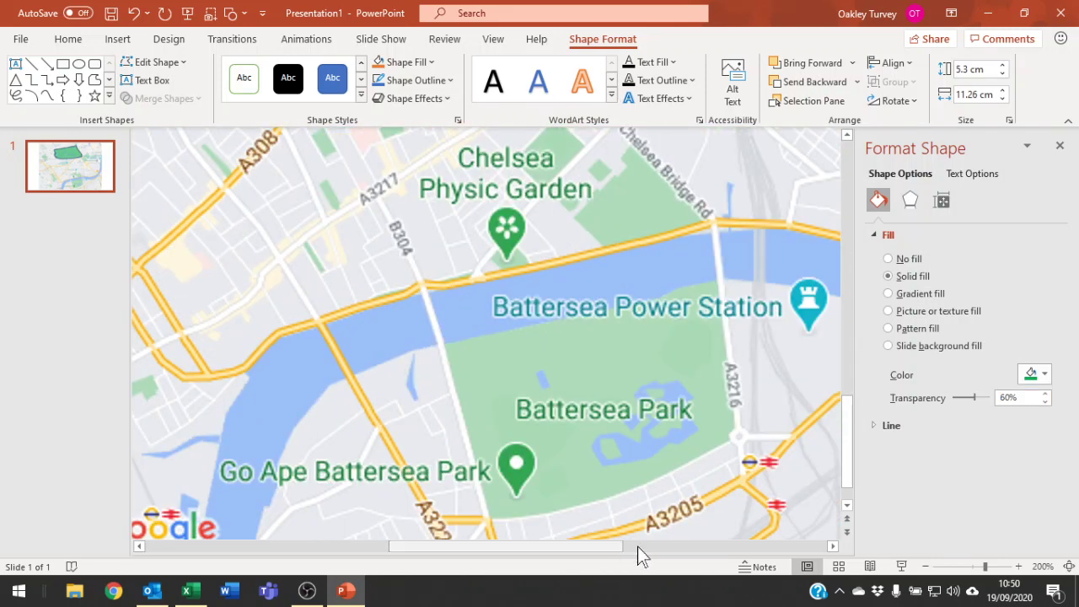
click(847, 506)
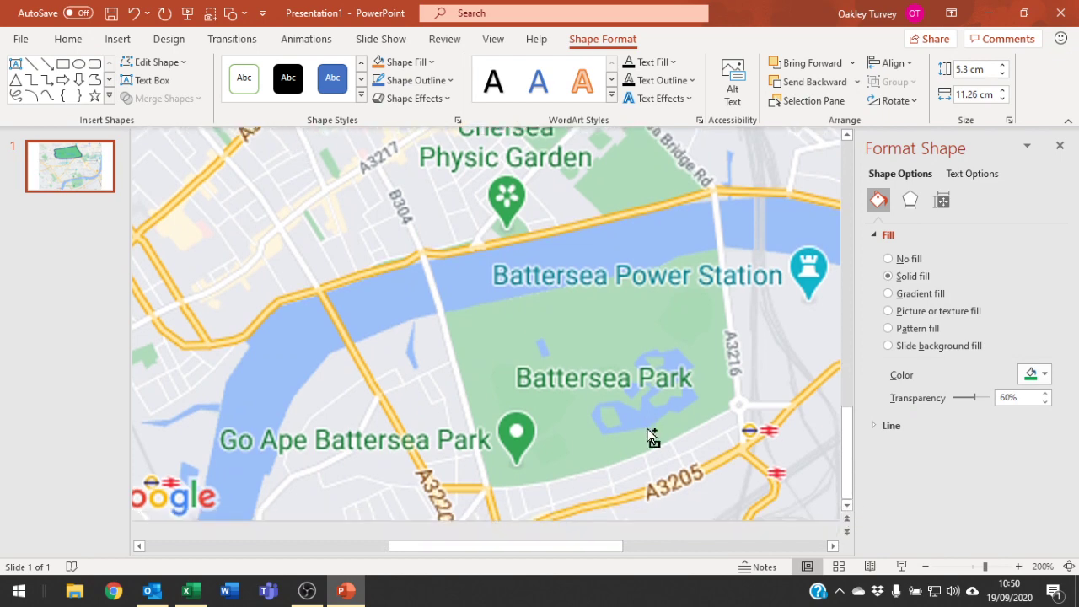
scroll(650, 436, up, 10)
scroll(653, 438, down, 10)
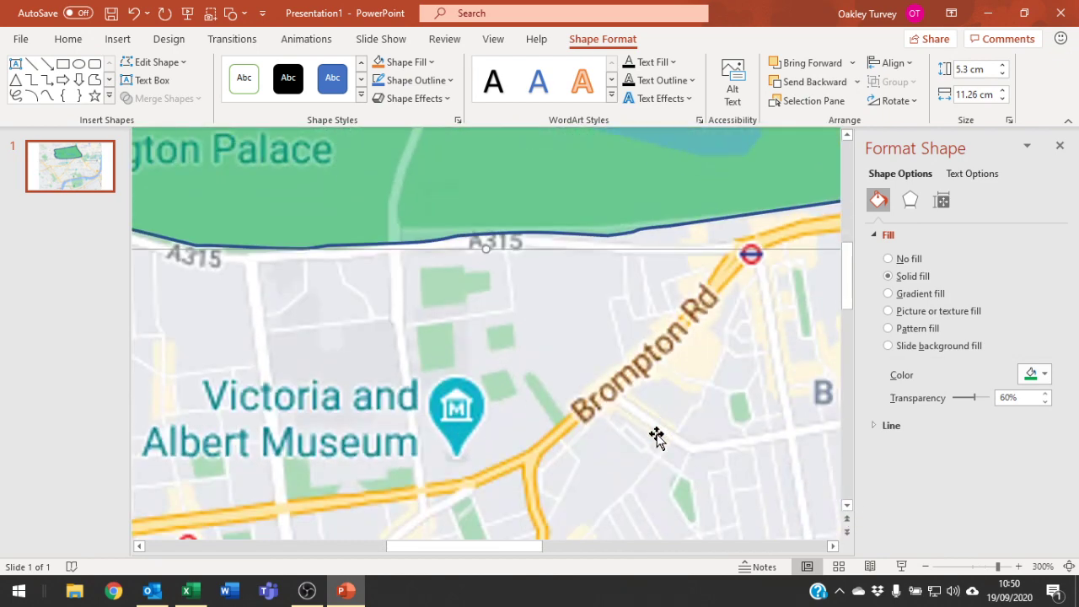
click(773, 410)
drag(846, 304, 846, 399)
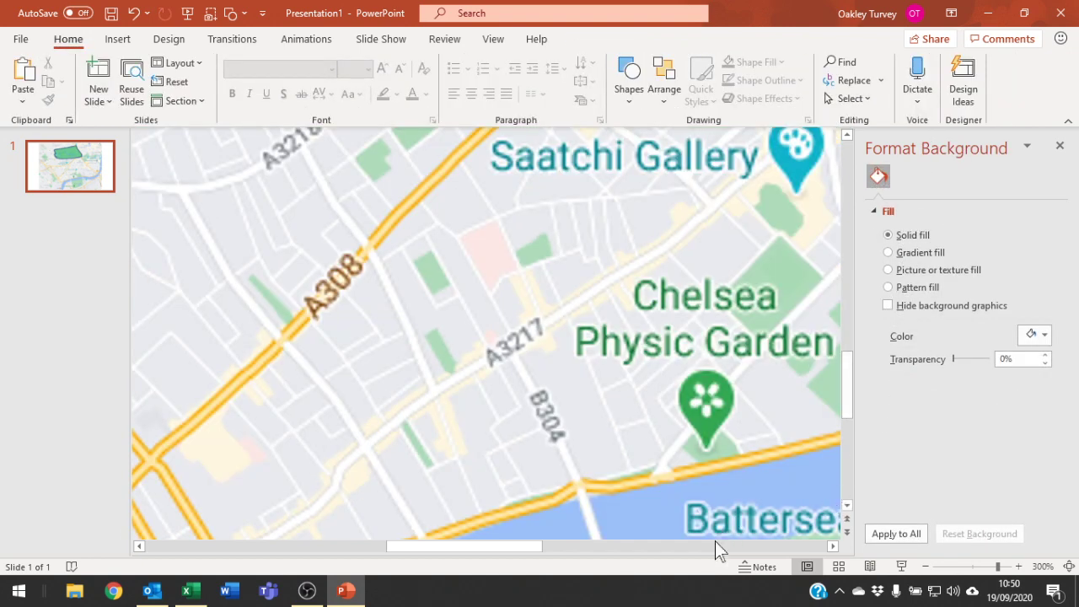
click(554, 546)
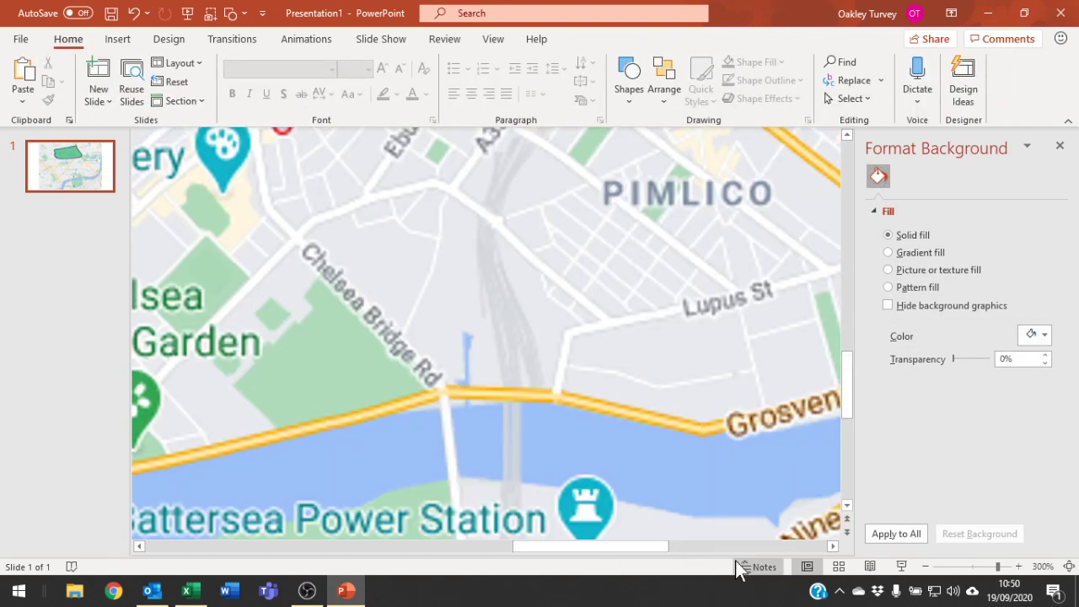
click(764, 545)
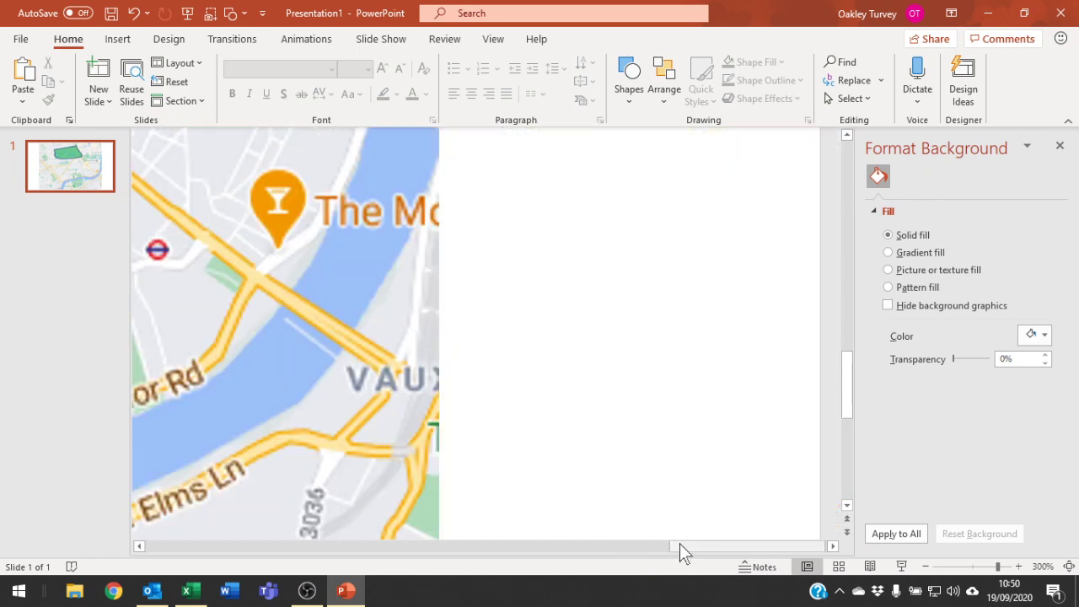
drag(697, 547, 482, 548)
scroll(748, 443, down, 5)
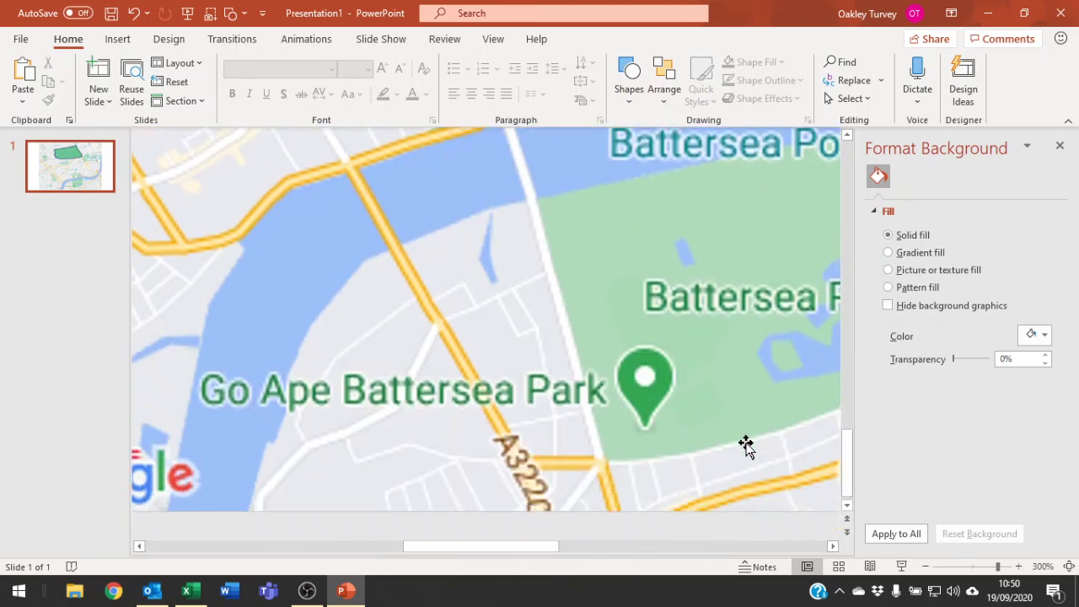
click(831, 548)
click(832, 549)
click(833, 549)
click(833, 547)
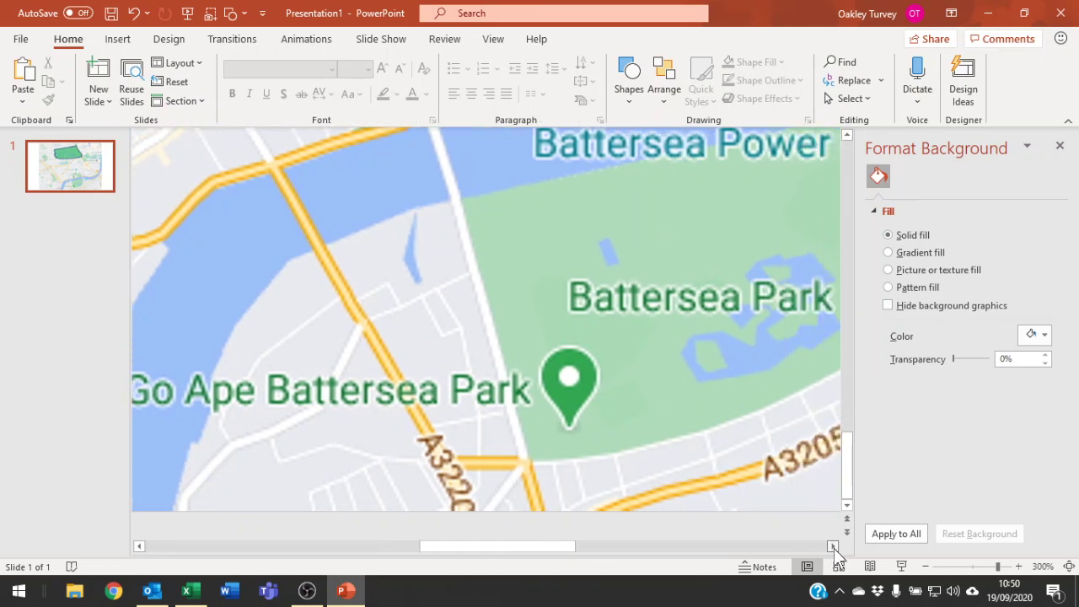
click(834, 548)
scroll(799, 453, up, 1)
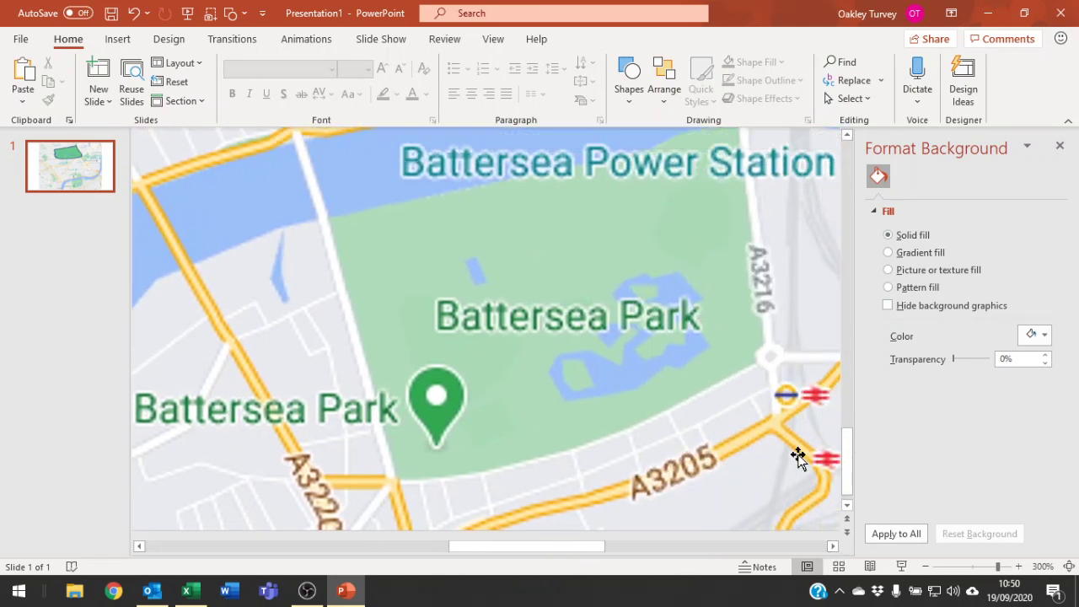
click(847, 137)
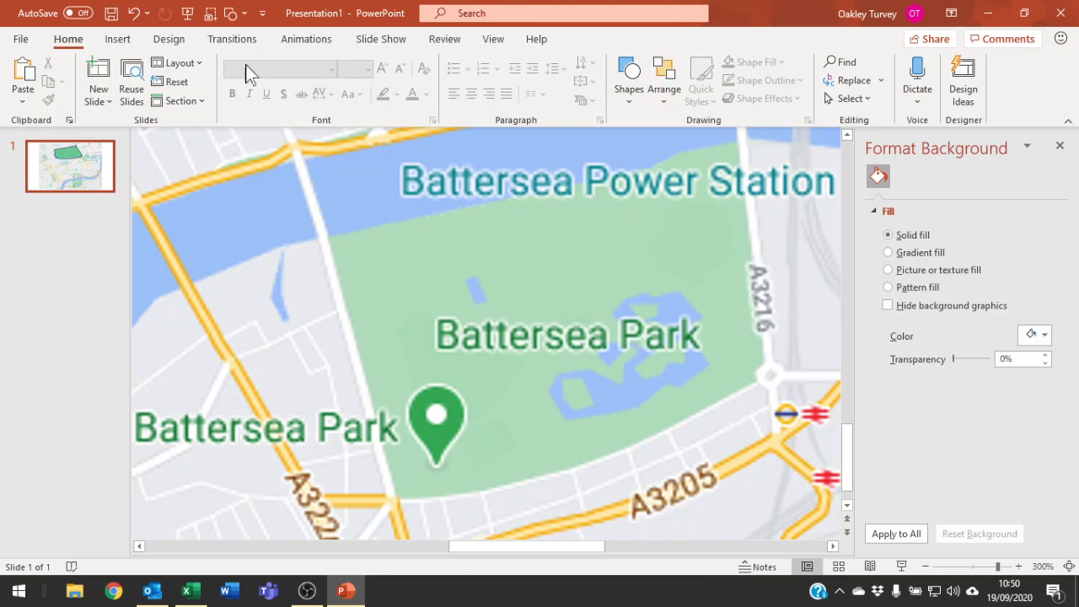
click(242, 13)
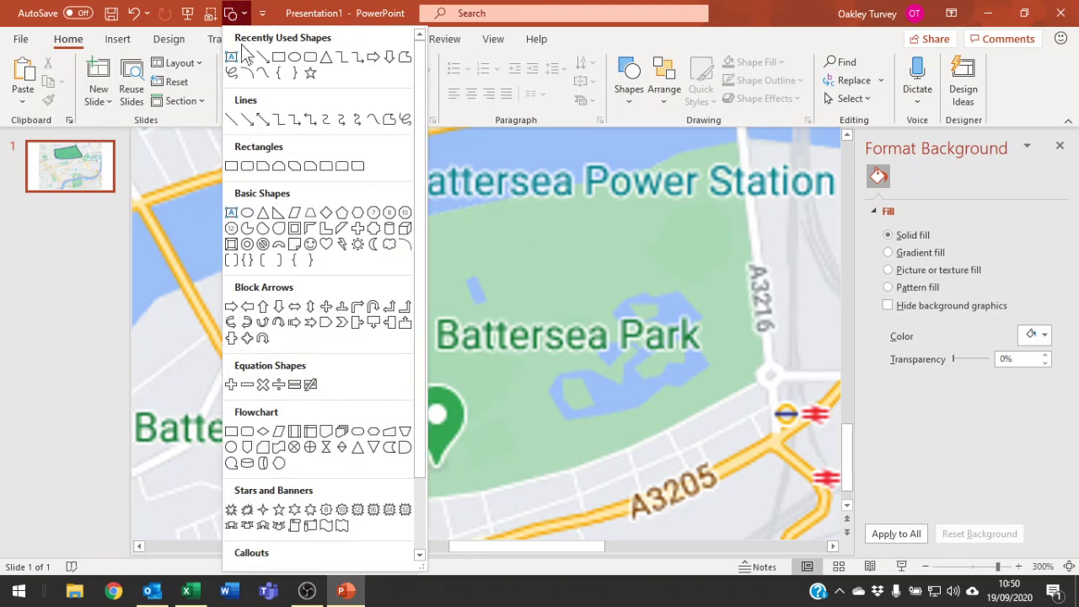
click(405, 58)
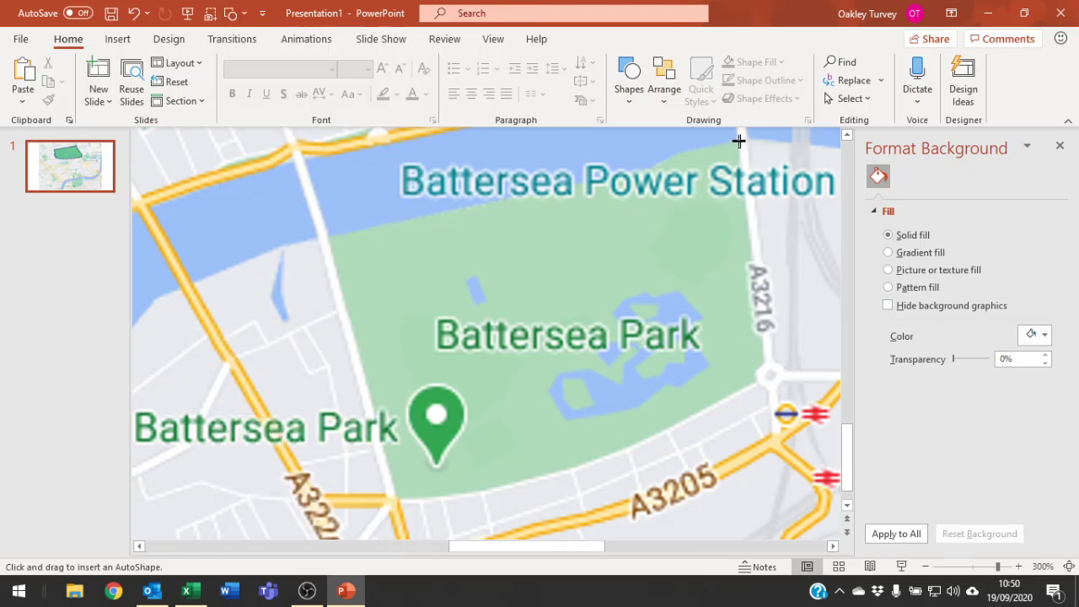
drag(738, 140, 764, 362)
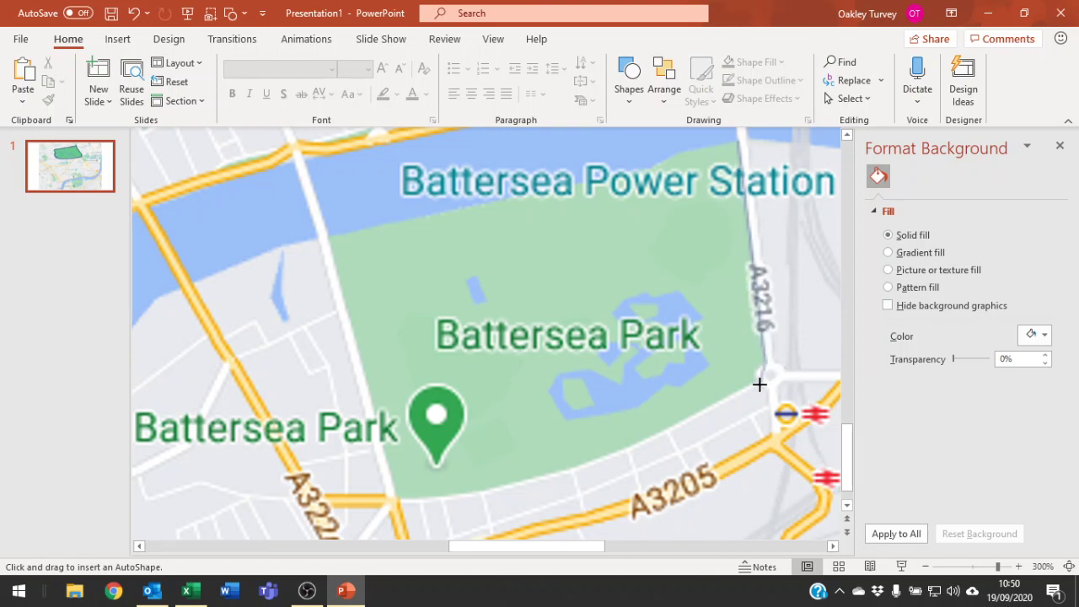
mouse_move(744, 383)
mouse_down()
mouse_move(677, 431)
mouse_move(594, 462)
mouse_up()
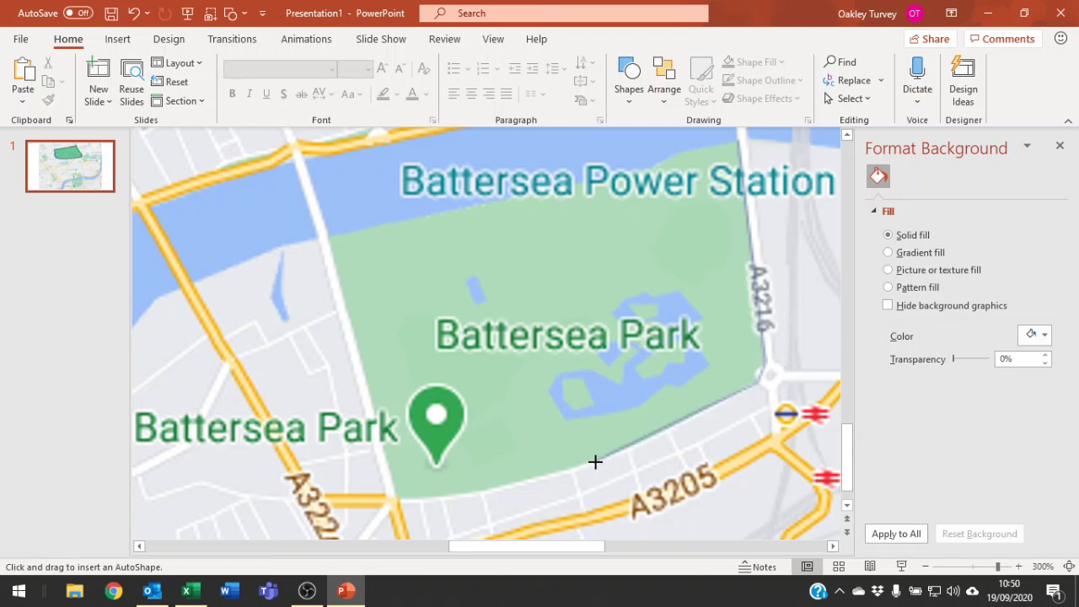
mouse_move(594, 473)
mouse_down()
mouse_move(433, 508)
mouse_move(394, 499)
mouse_up()
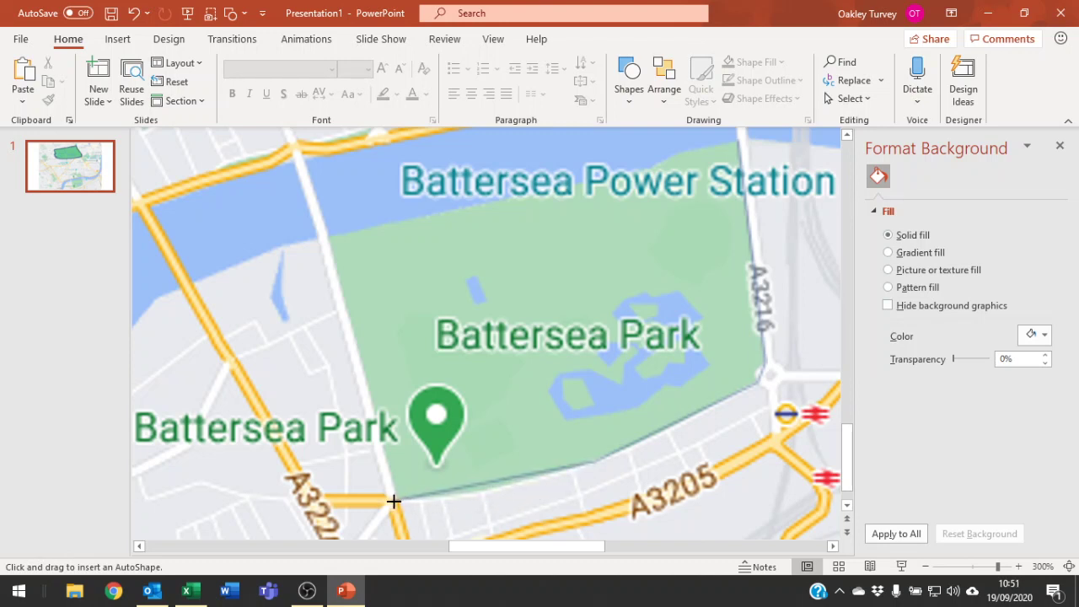
mouse_move(423, 499)
mouse_down()
mouse_move(506, 480)
mouse_move(486, 489)
mouse_move(397, 424)
mouse_move(360, 207)
mouse_up()
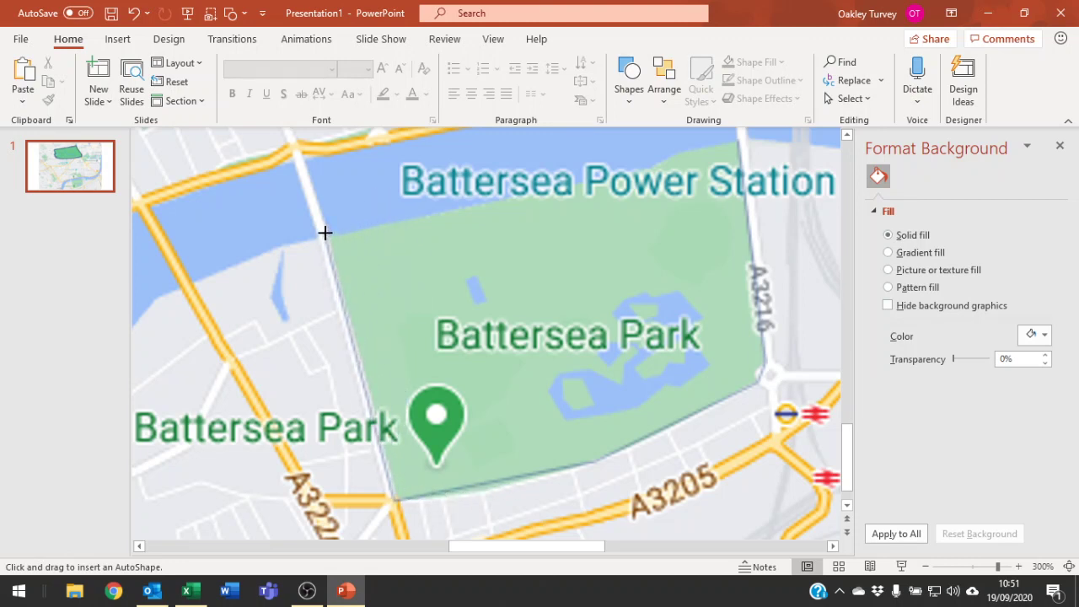
click(328, 233)
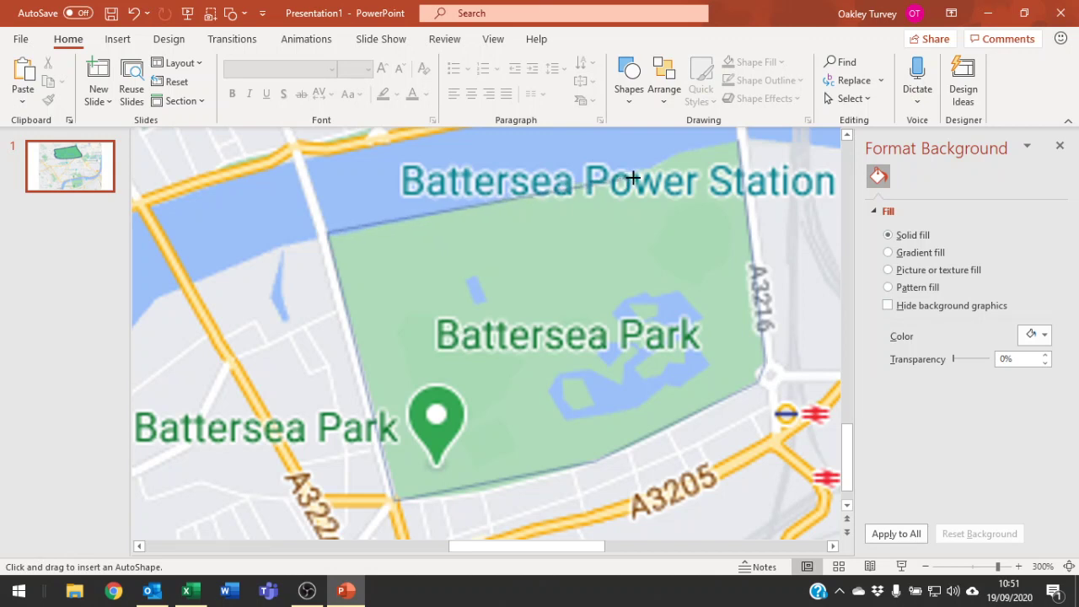
Step: Finish the Battersea Park freeform at about 4.02 cm high and 4.9 cm wide, and edit its points to curve the southern edge along the park
click(674, 153)
double_click(739, 141)
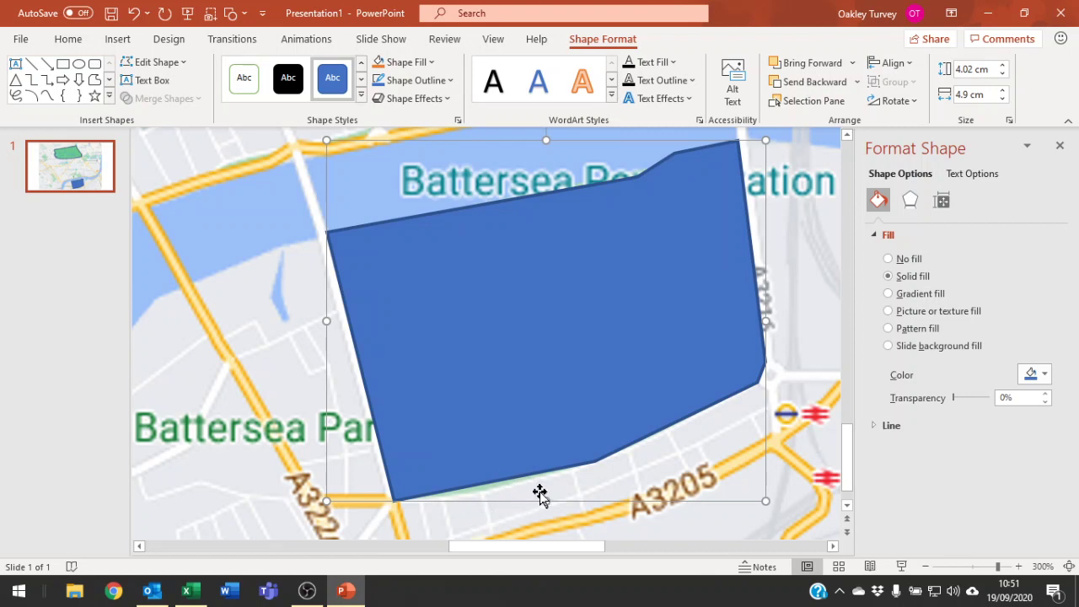
click(149, 64)
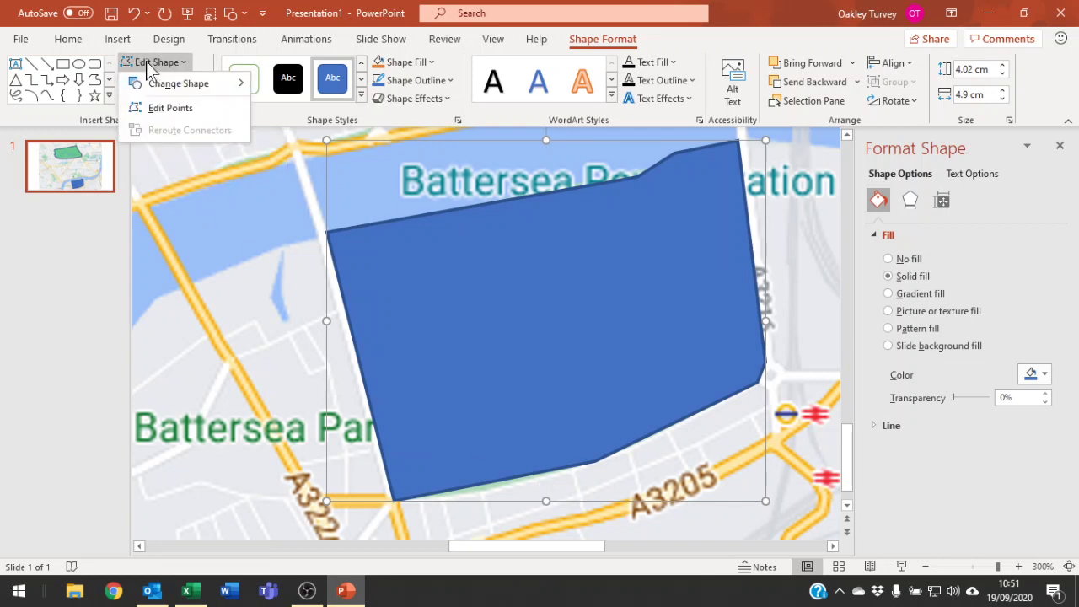
click(153, 108)
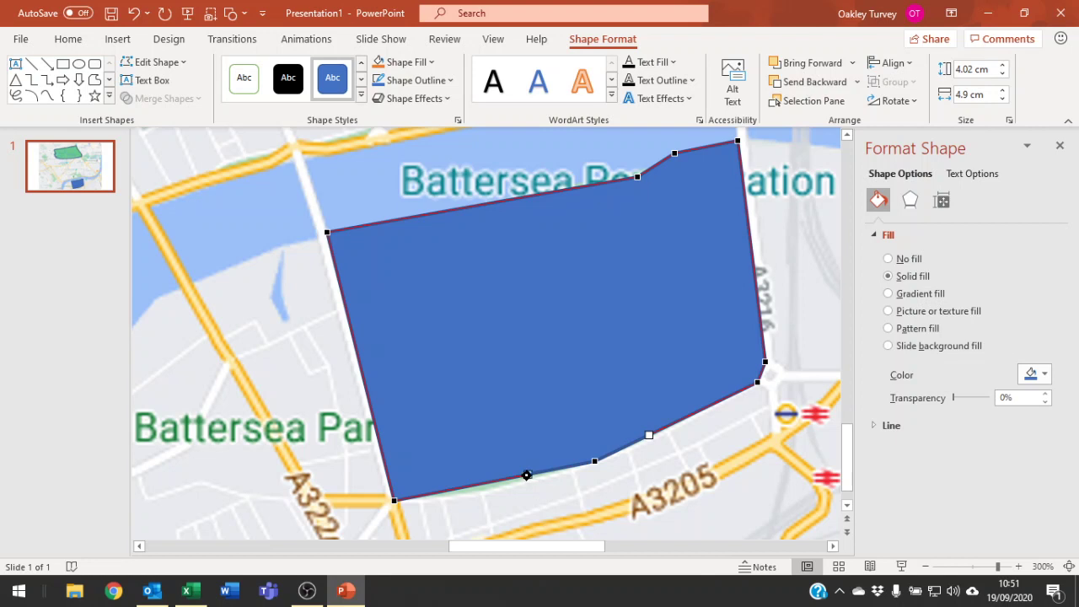
drag(531, 476, 484, 505)
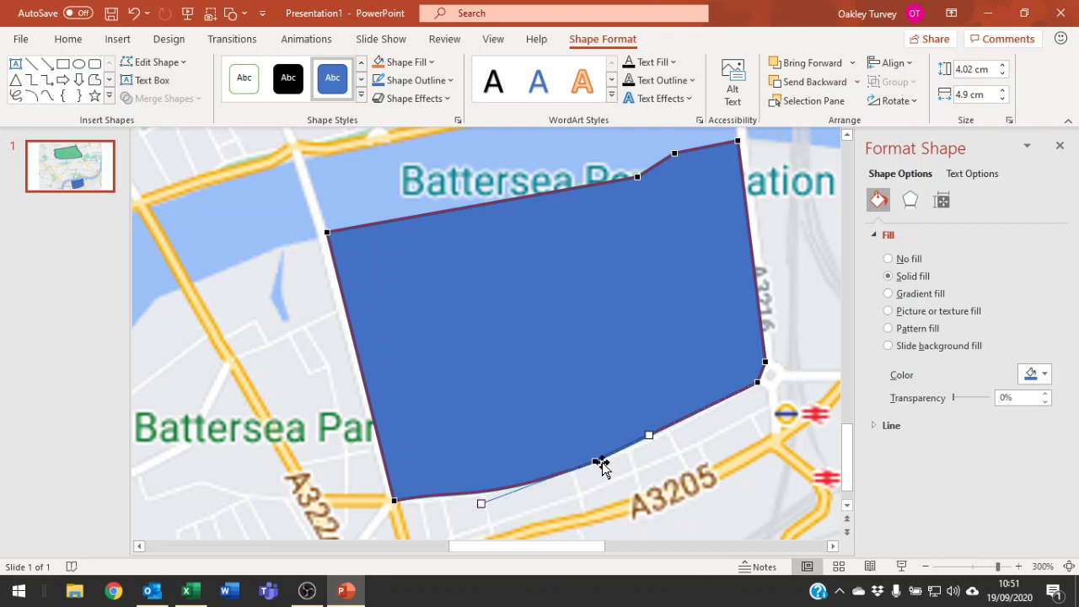
click(394, 502)
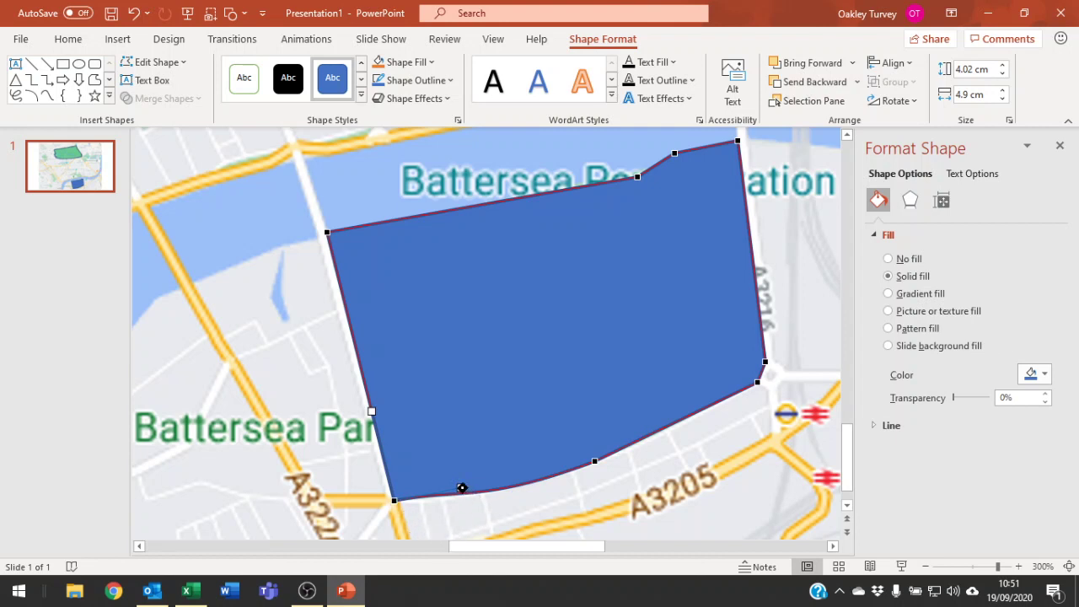
drag(464, 489, 469, 493)
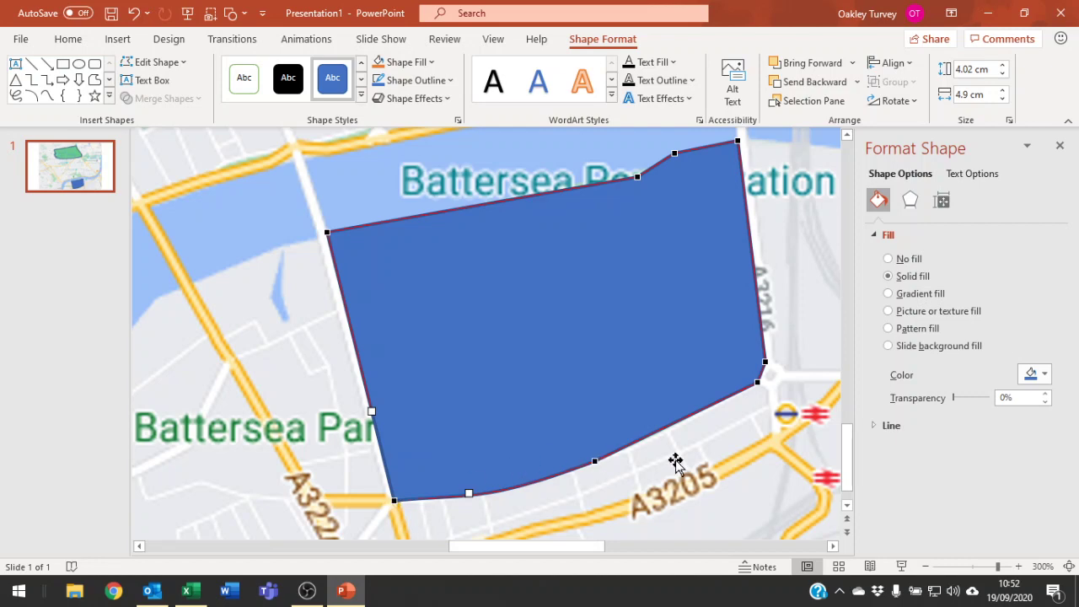
click(614, 486)
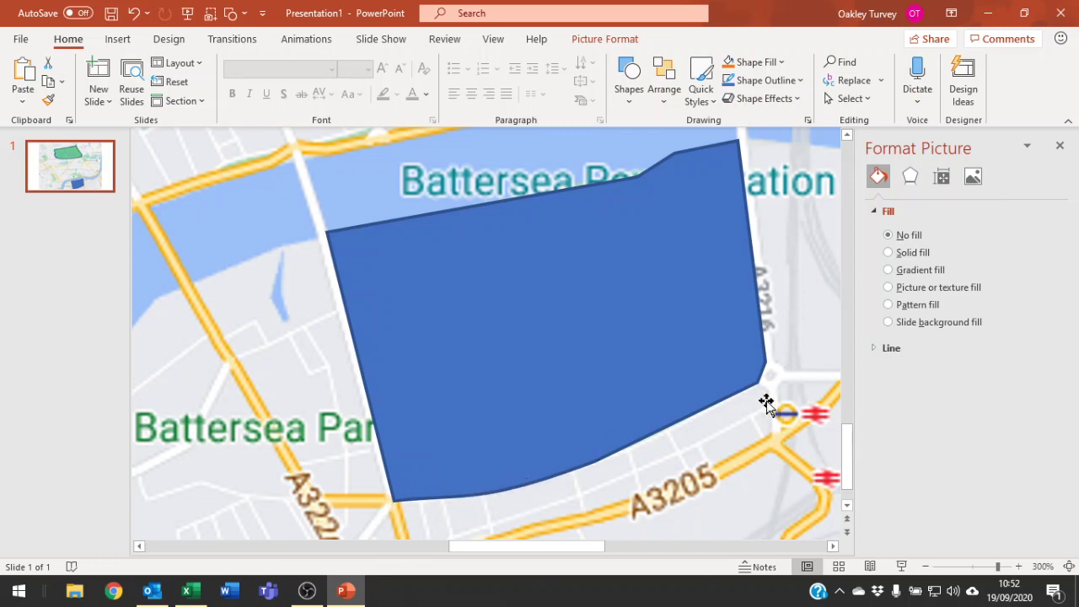
Step: Copy the Hyde Park shape's formatting onto the Battersea Park shape with Format Painter
ctrl+scroll(725, 332, down, 5)
click(526, 247)
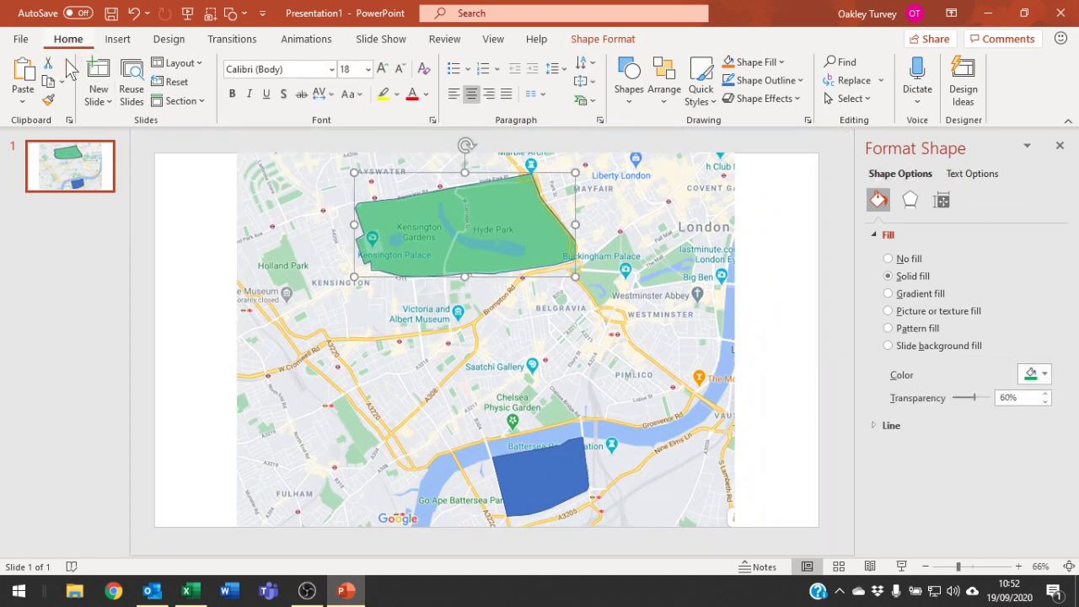
click(48, 99)
click(522, 475)
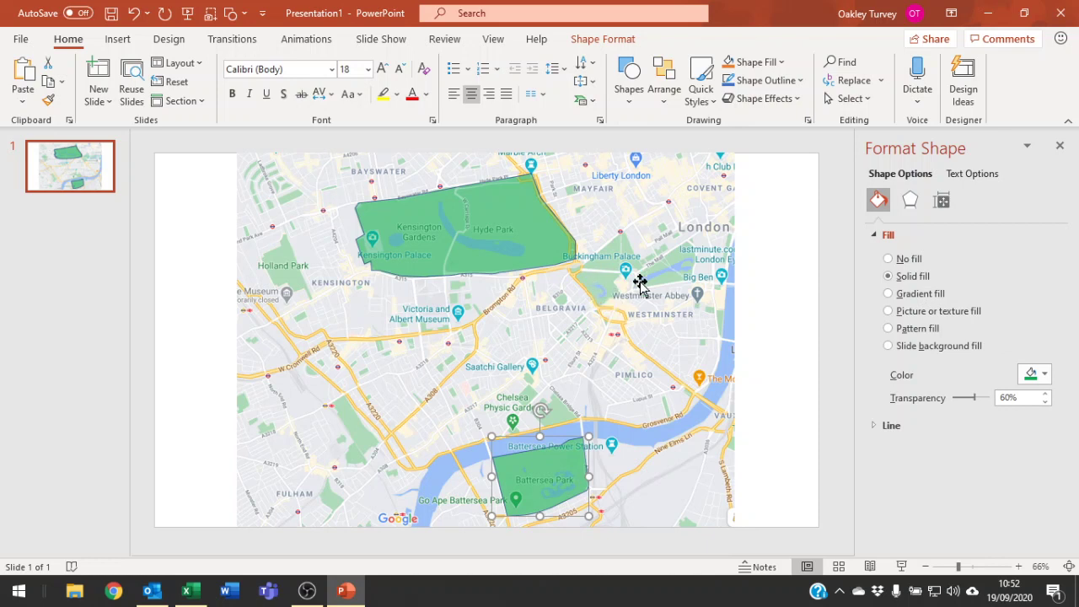
click(653, 241)
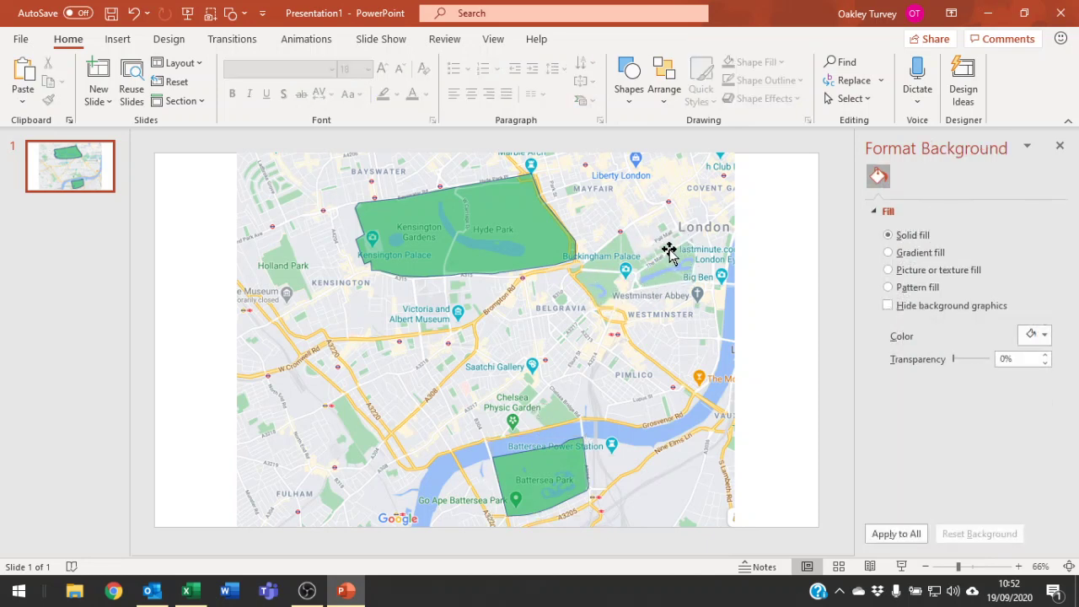
Step: Trace the two adjoining parks north and east of Buckingham Palace with one closed freeform about 3.06 cm high and 5.97 cm wide
scroll(669, 249, up, 15)
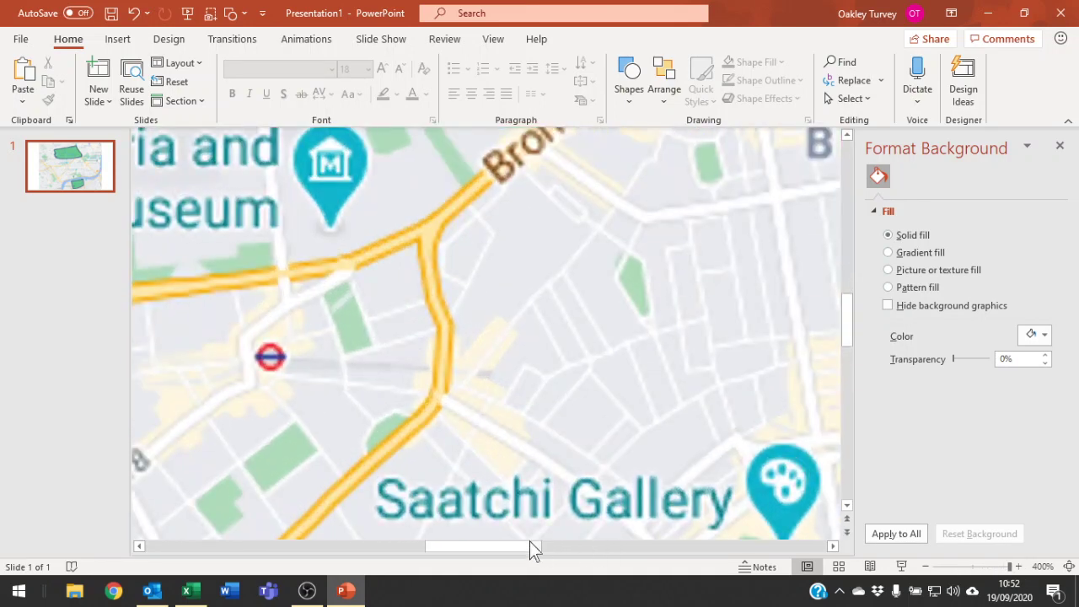
drag(523, 558, 676, 556)
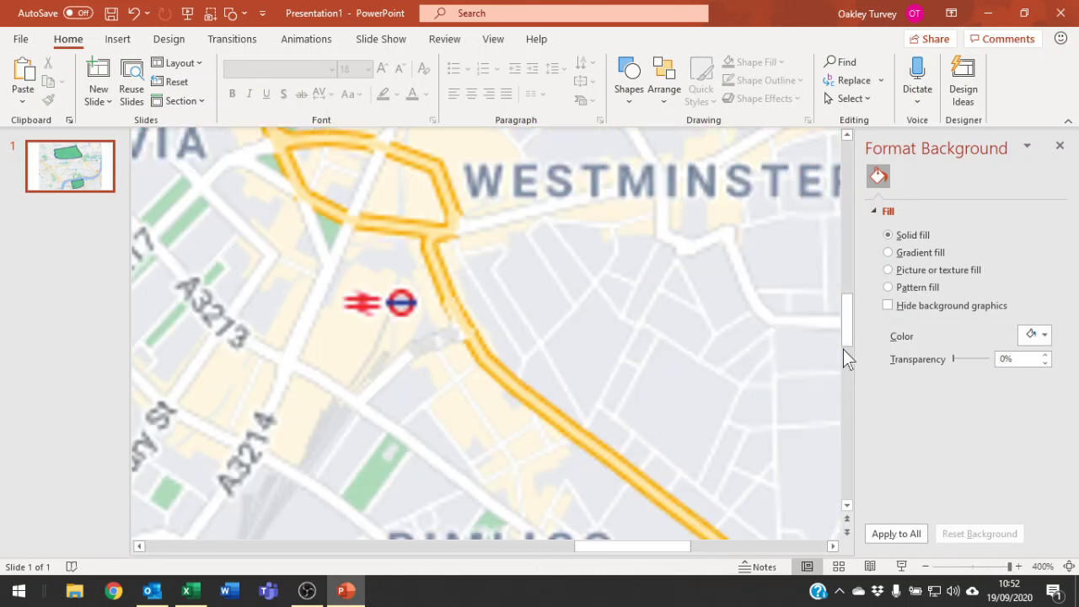
drag(850, 292, 851, 236)
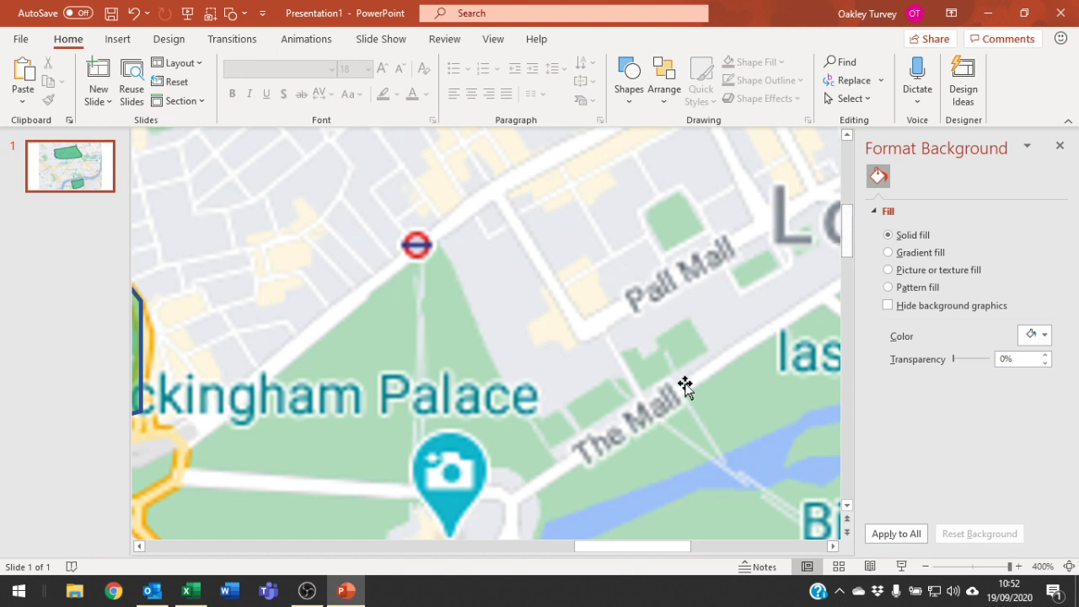
scroll(725, 375, down, 3)
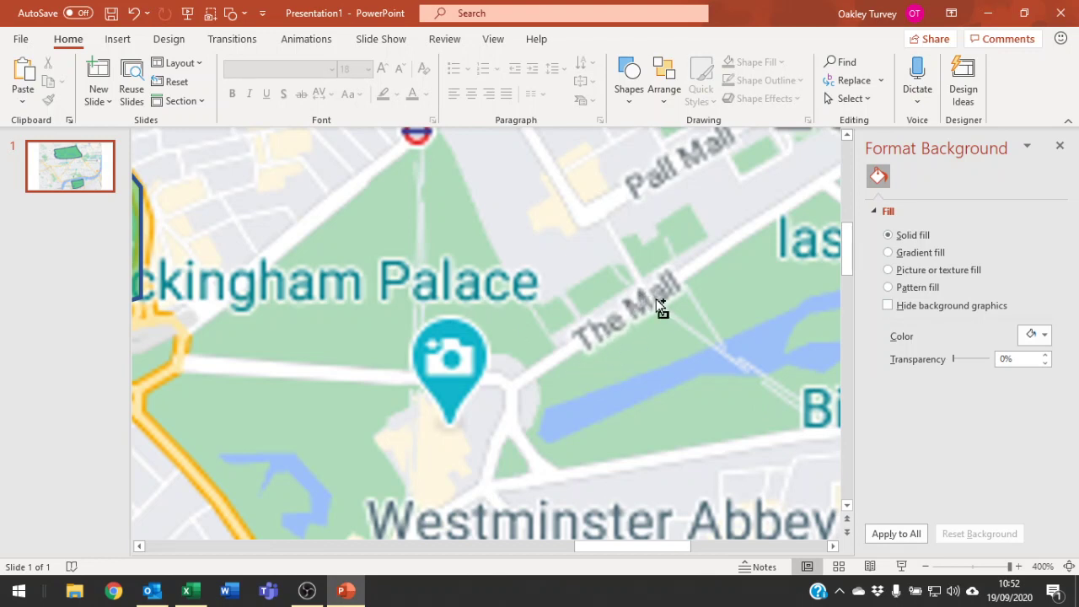
ctrl+scroll(659, 305, down, 10)
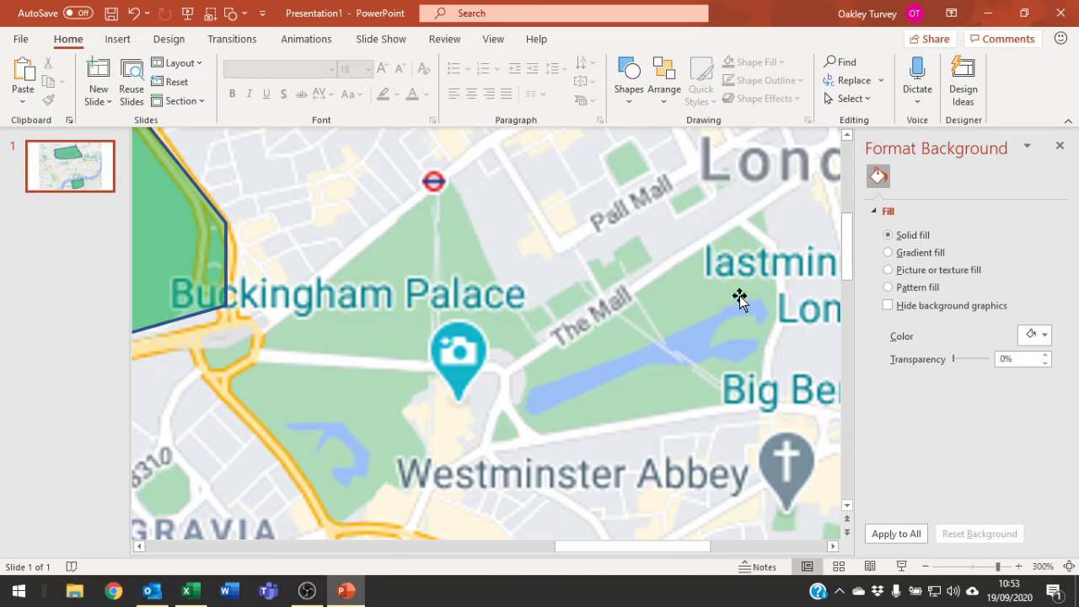
click(233, 12)
click(406, 57)
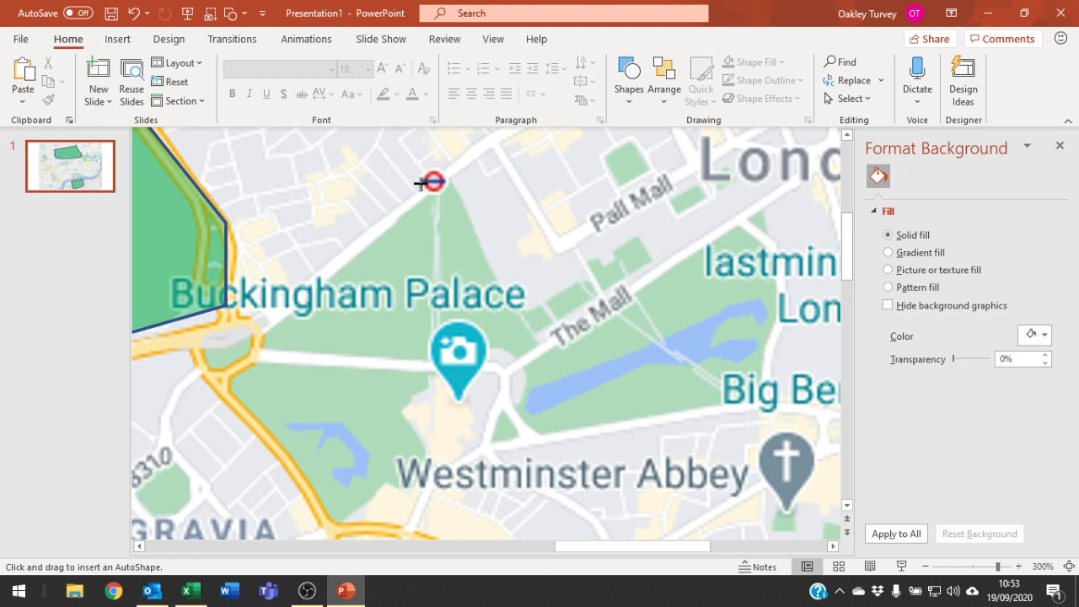
drag(445, 173, 250, 332)
click(263, 354)
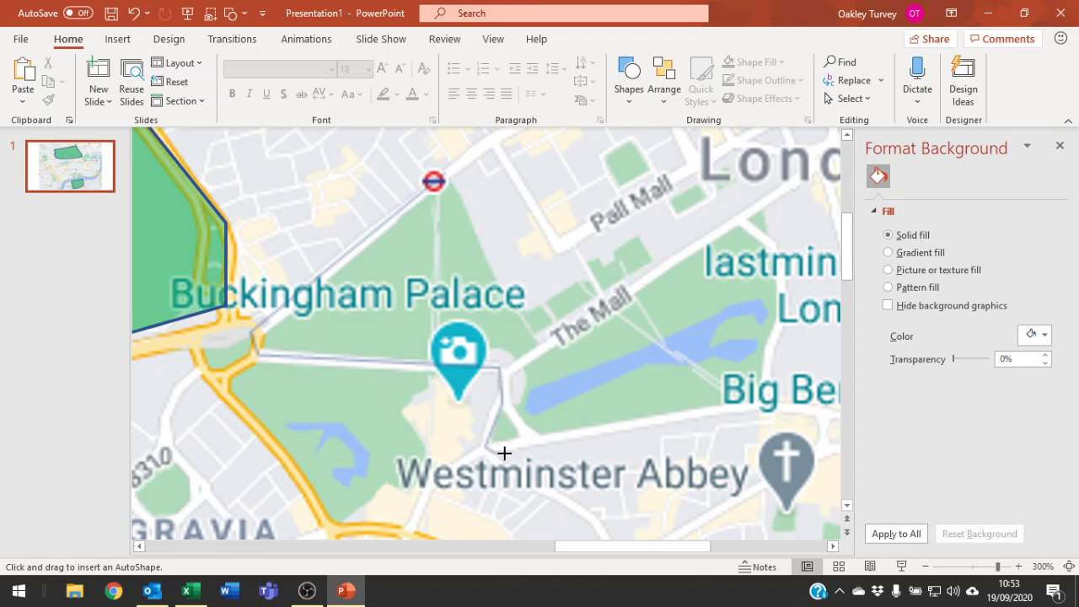
click(774, 399)
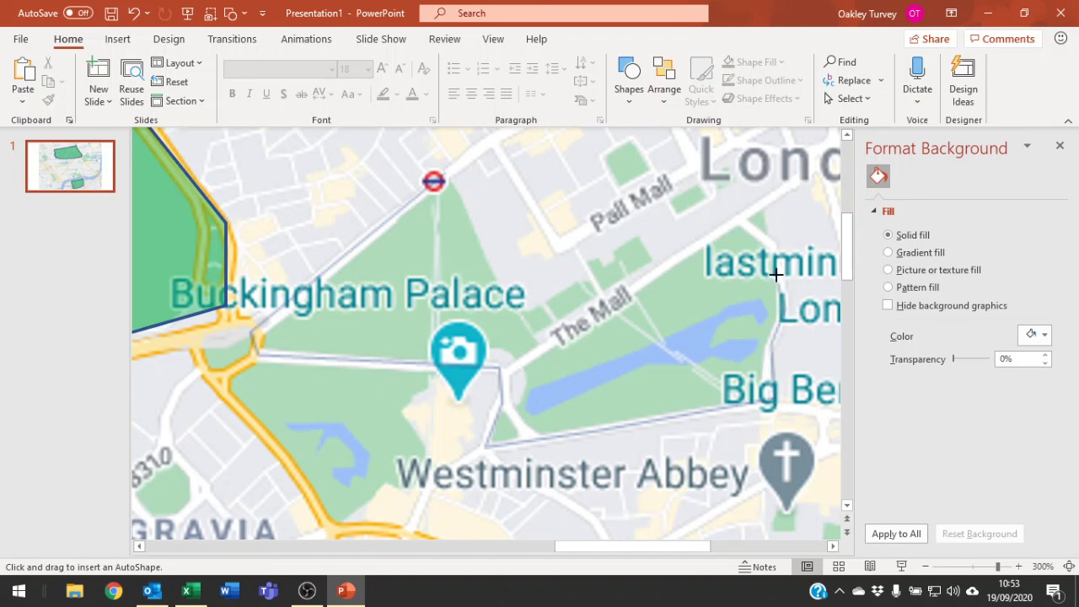
click(761, 198)
click(539, 350)
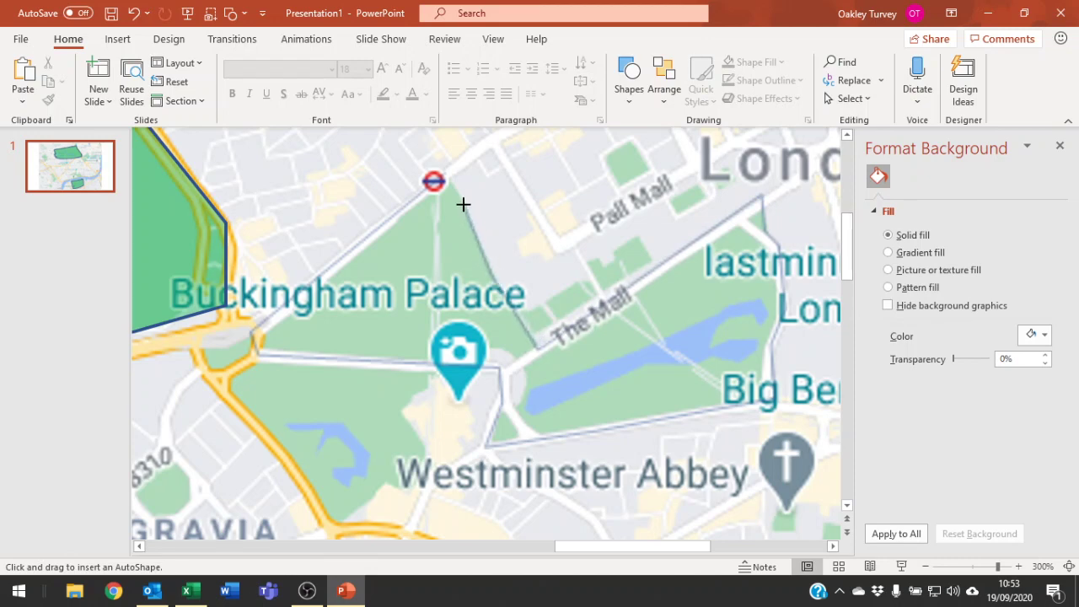
click(447, 178)
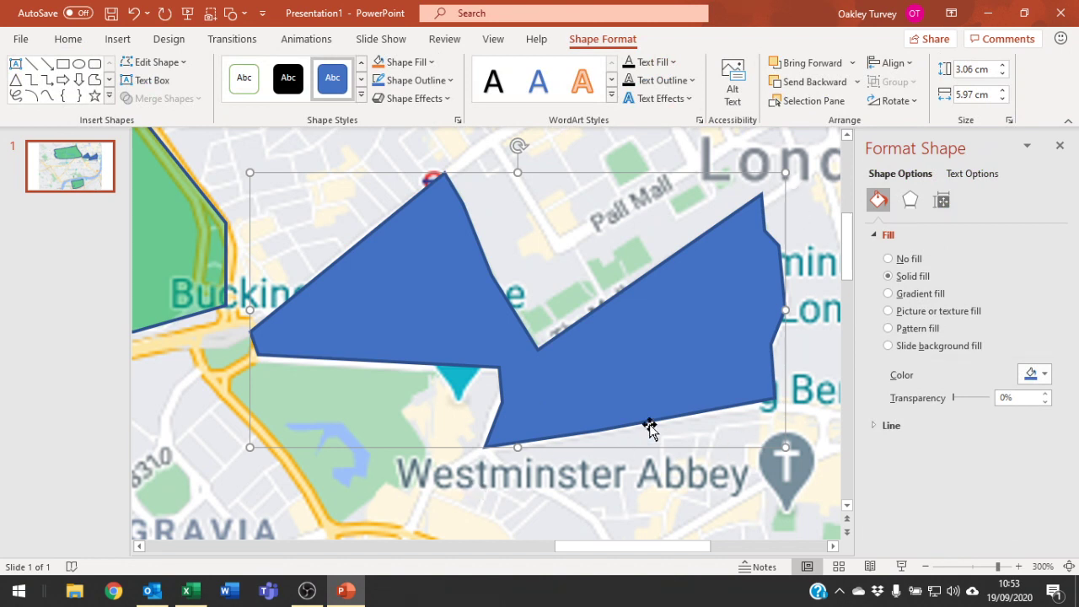
Step: Copy the Hyde Park shape's formatting onto the new freeform beside Buckingham Palace, and close the formatting pane
drag(680, 545, 723, 544)
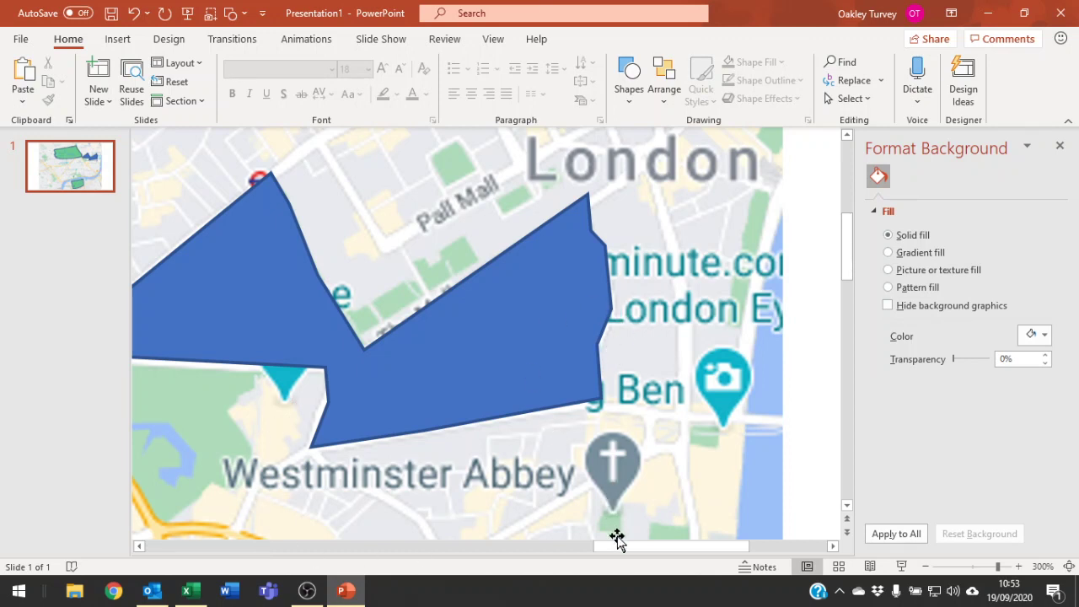
drag(633, 551, 577, 554)
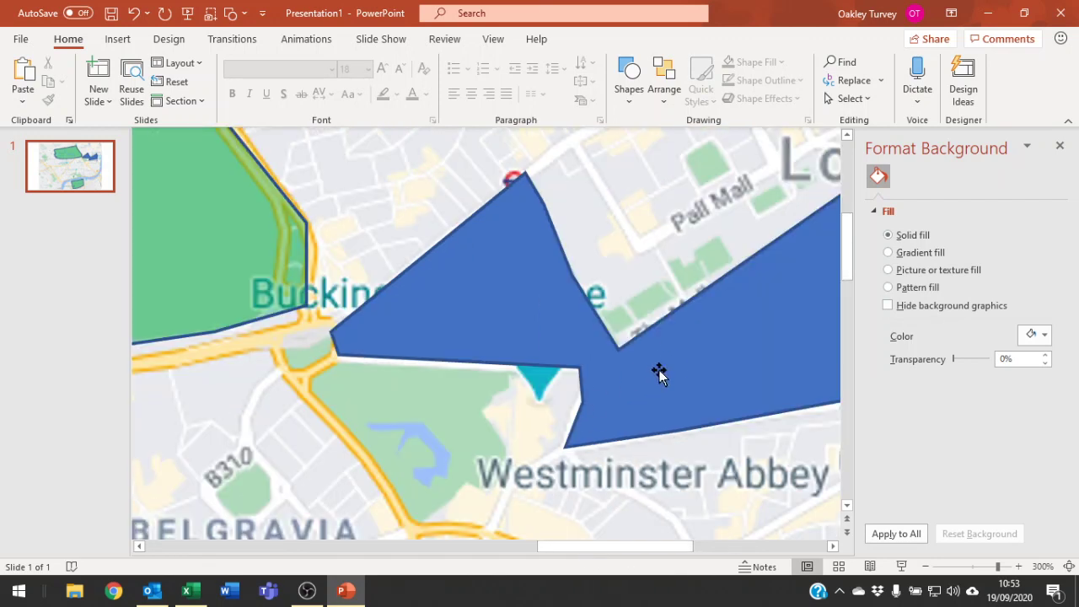
click(251, 268)
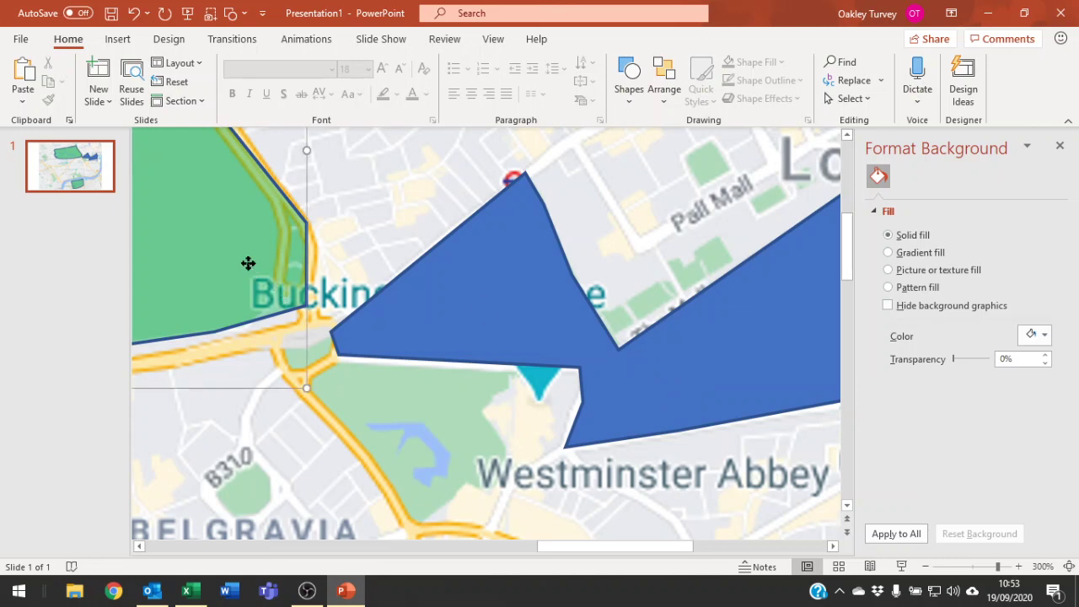
click(75, 40)
click(50, 101)
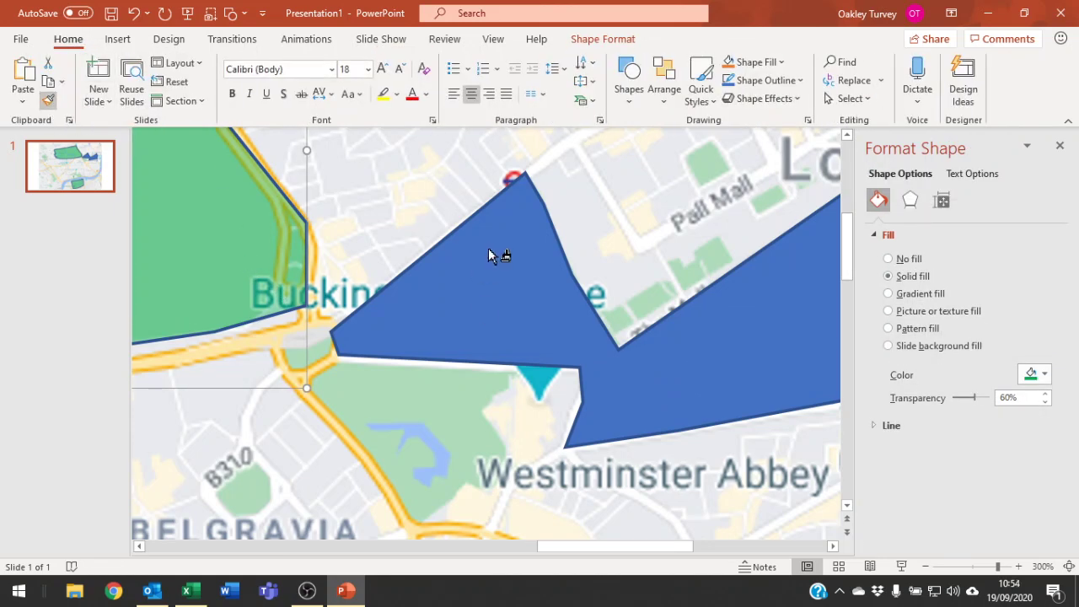
click(490, 256)
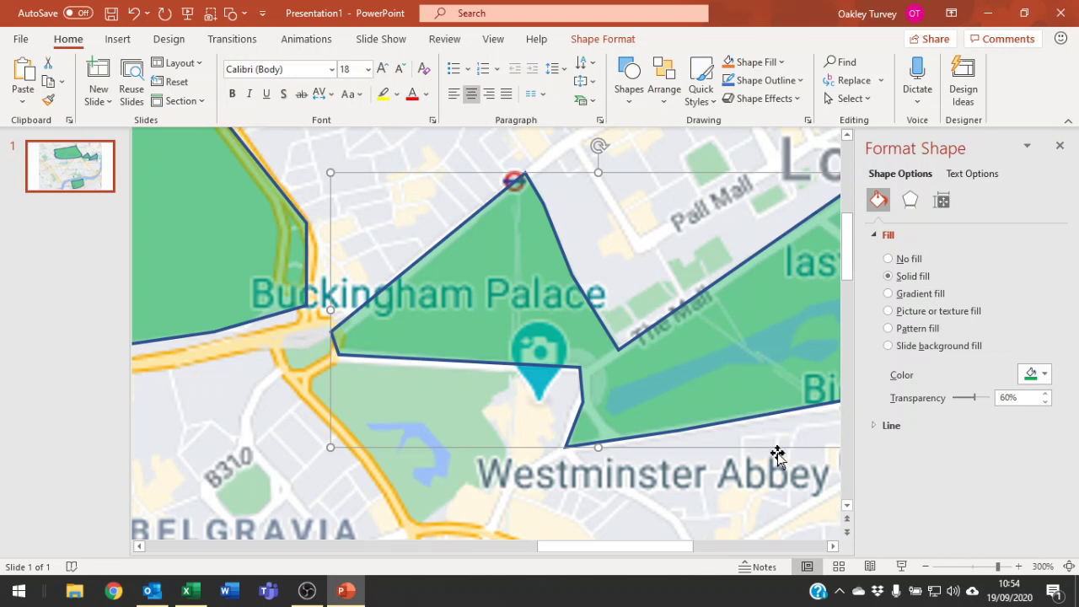
click(805, 474)
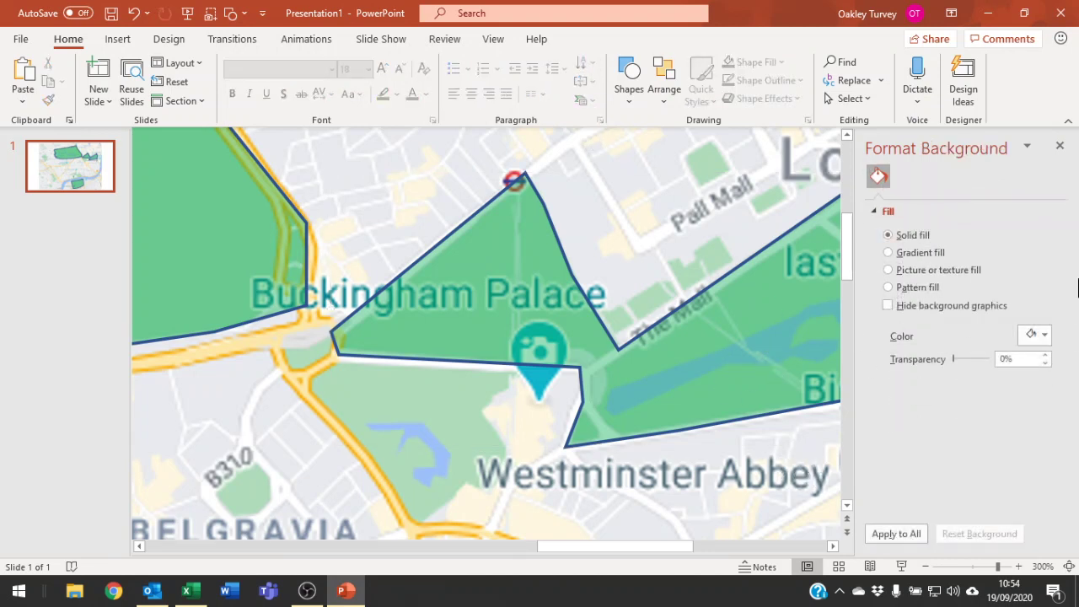
click(1059, 146)
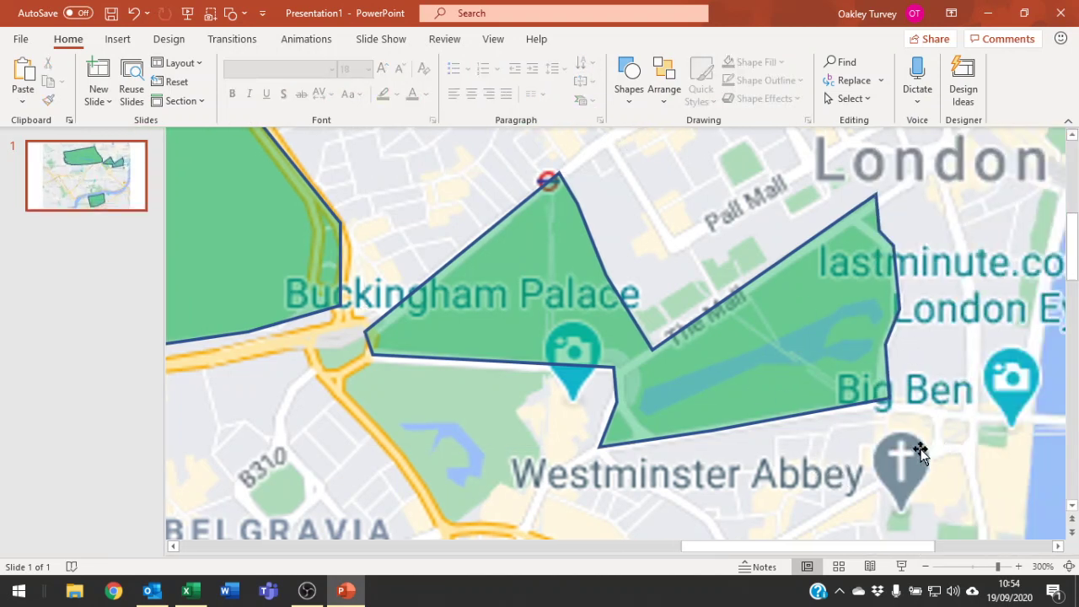
Step: Draw a closed freeform about 4.35 cm high and 5.48 cm wide around the park south of The Mall, cutting across the green shape's narrow neck
click(236, 17)
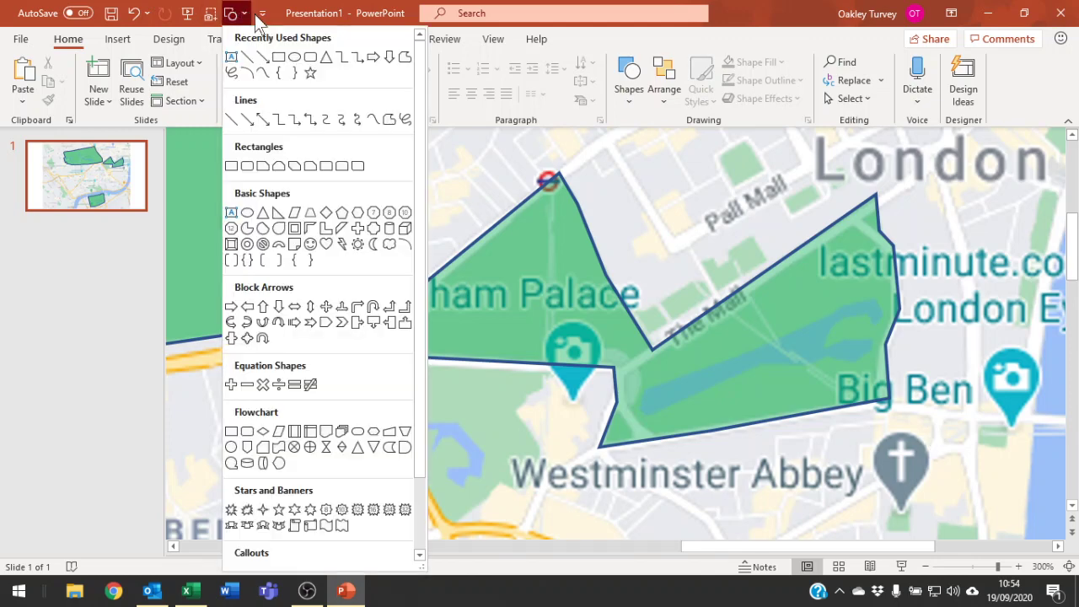
click(404, 55)
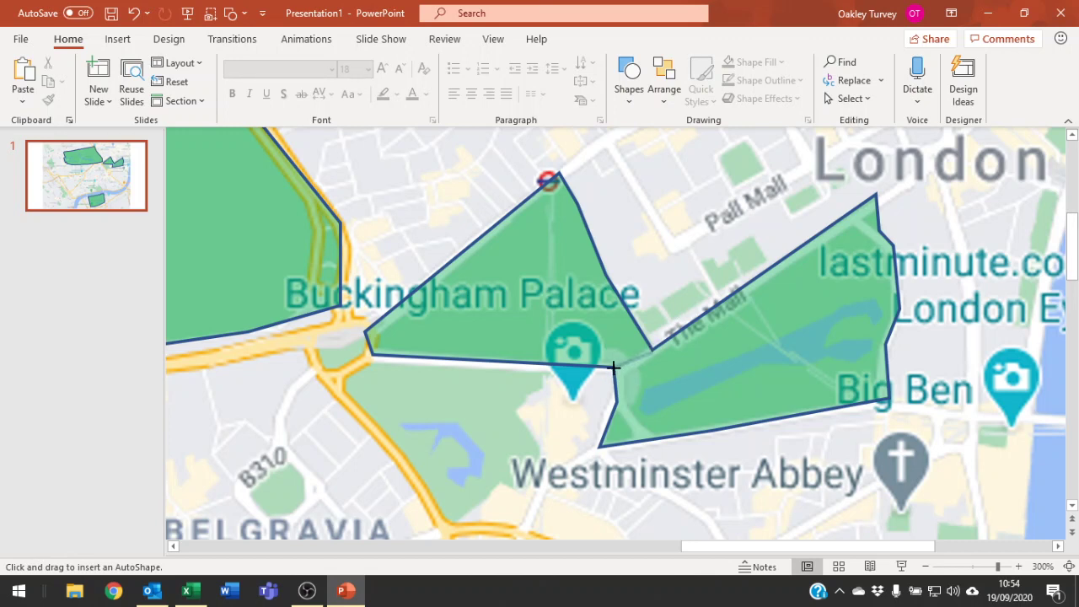
click(613, 367)
click(509, 458)
click(674, 529)
click(998, 456)
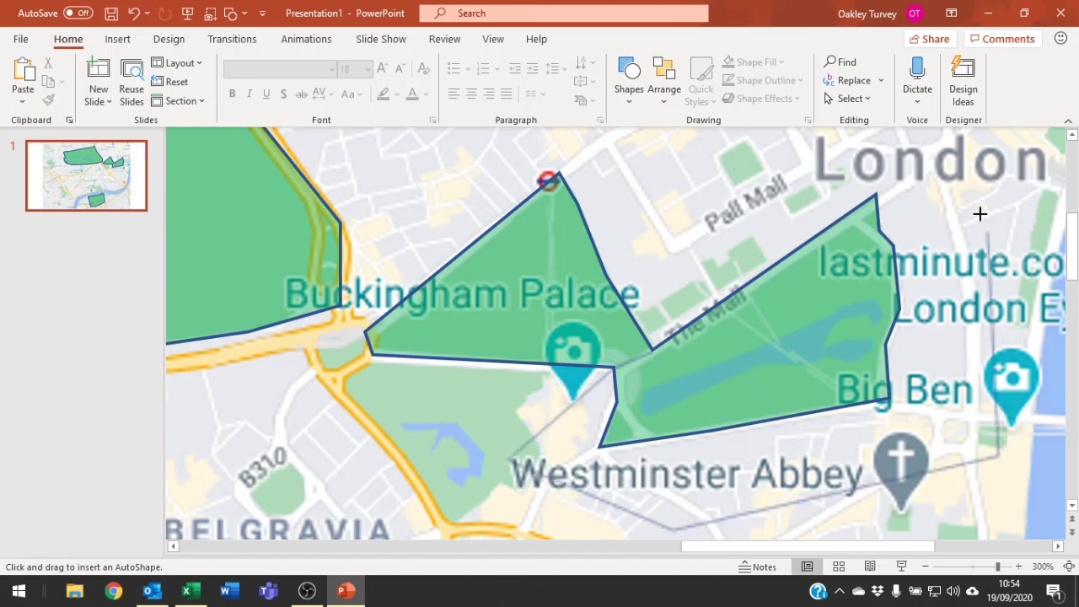
click(937, 145)
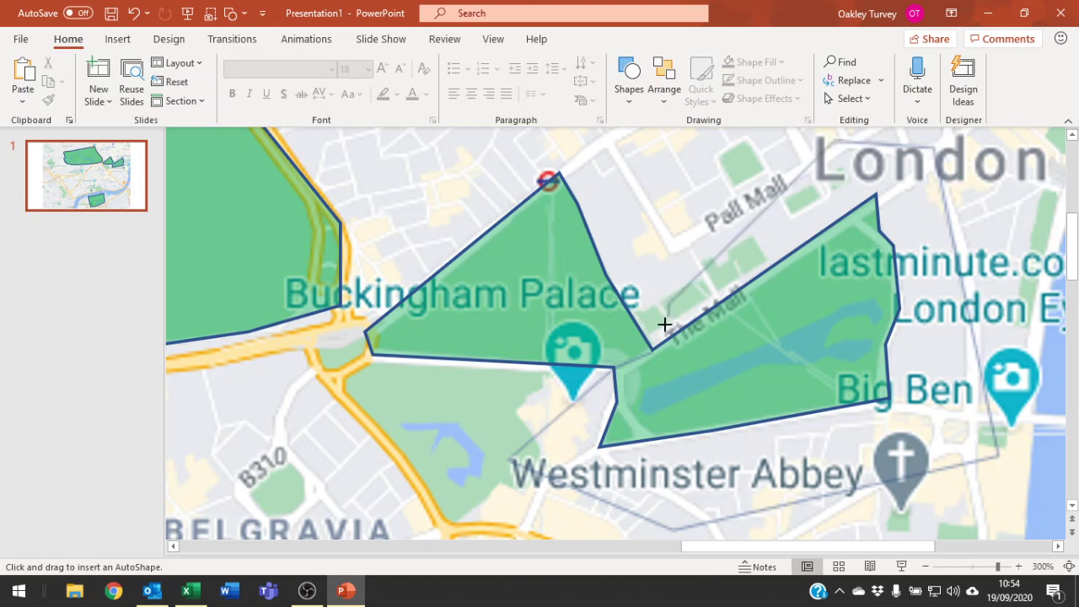
double_click(650, 345)
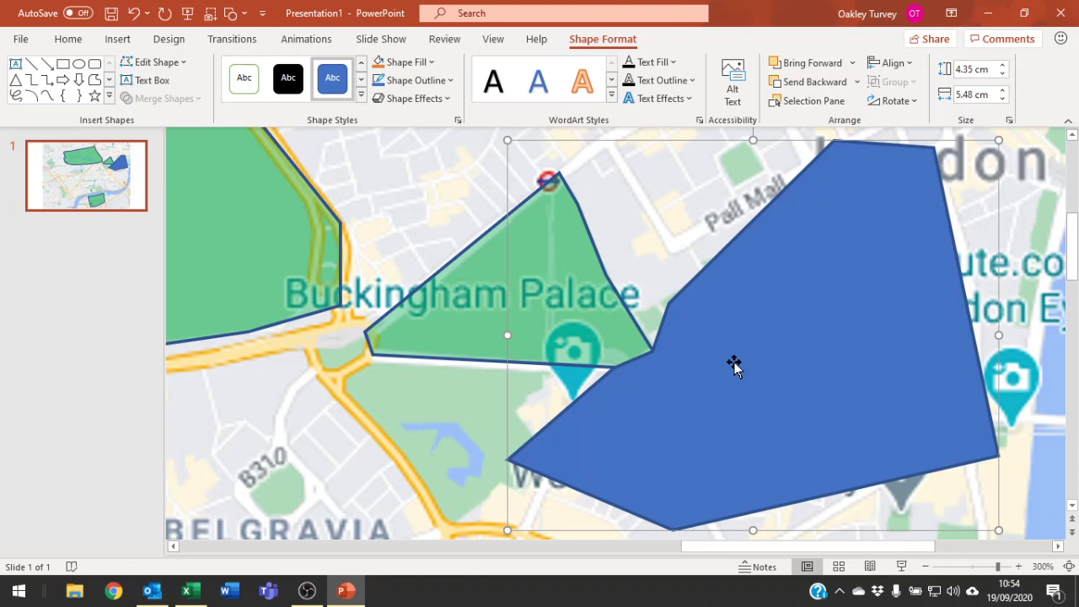
Step: Fragment the green freeform beside Buckingham Palace with the overlapping blue freeform using Merge Shapes, and clear the selection
click(433, 332)
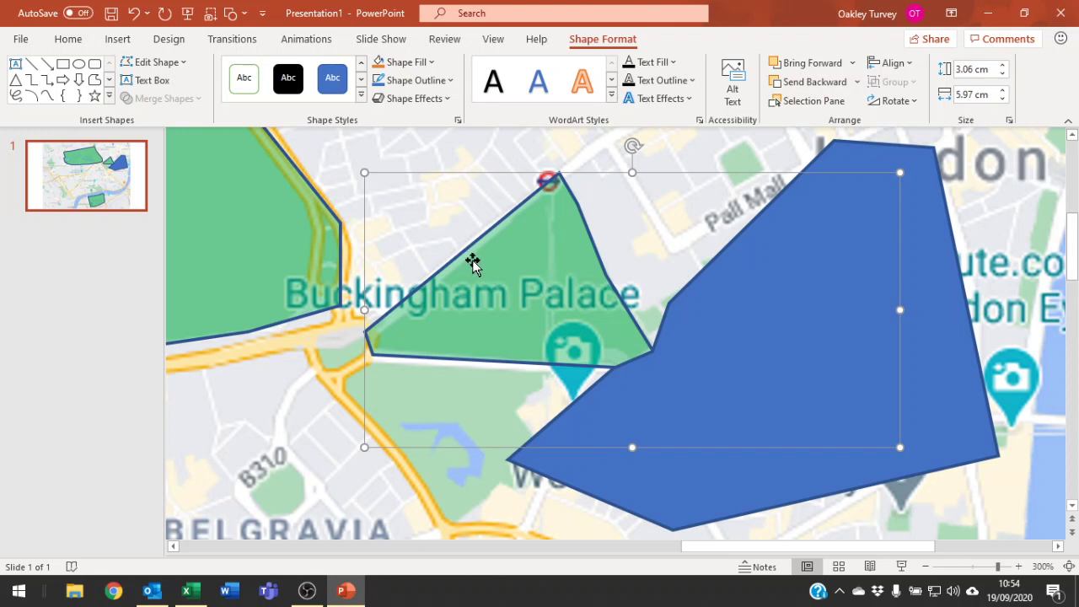
shift+click(682, 473)
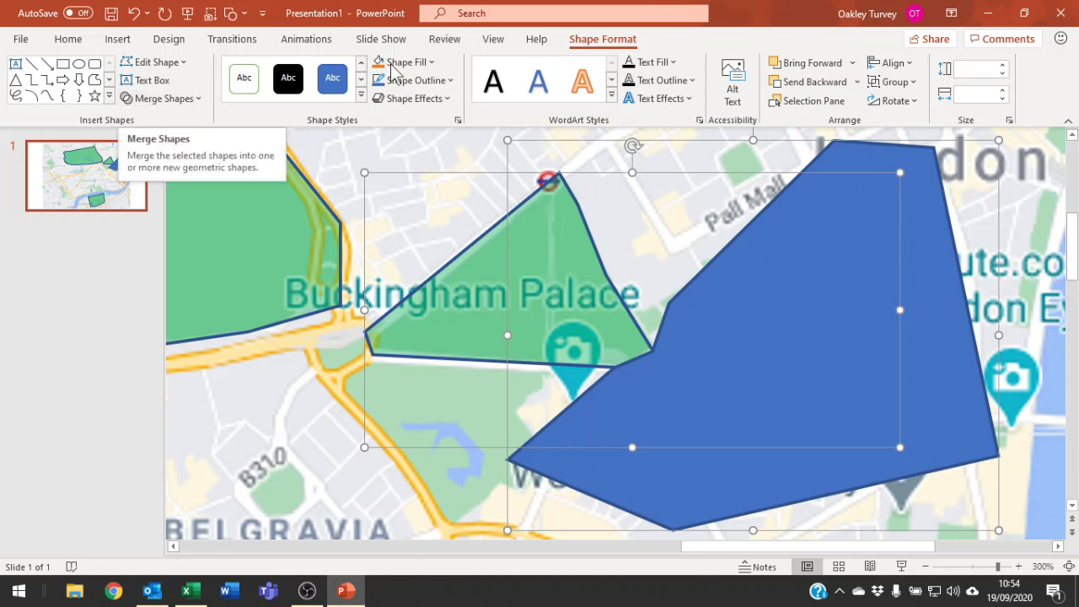
click(197, 99)
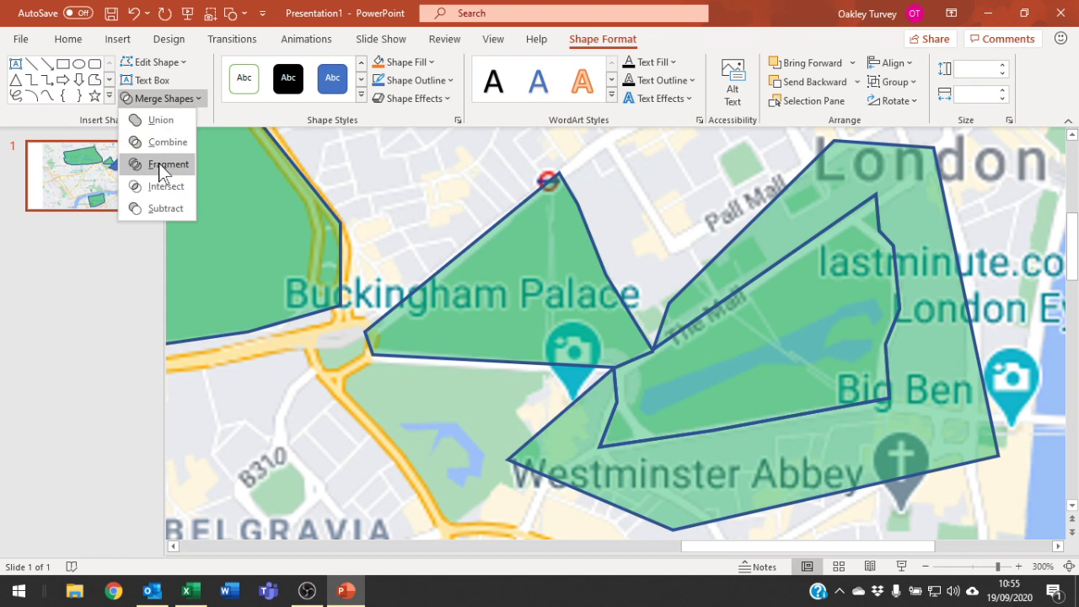
click(159, 163)
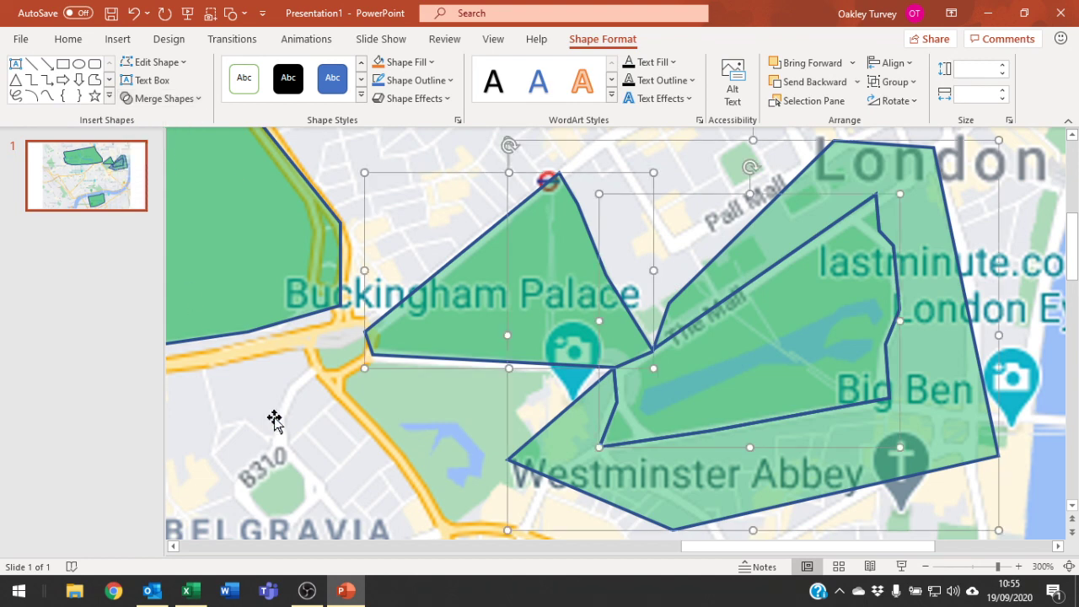
click(308, 455)
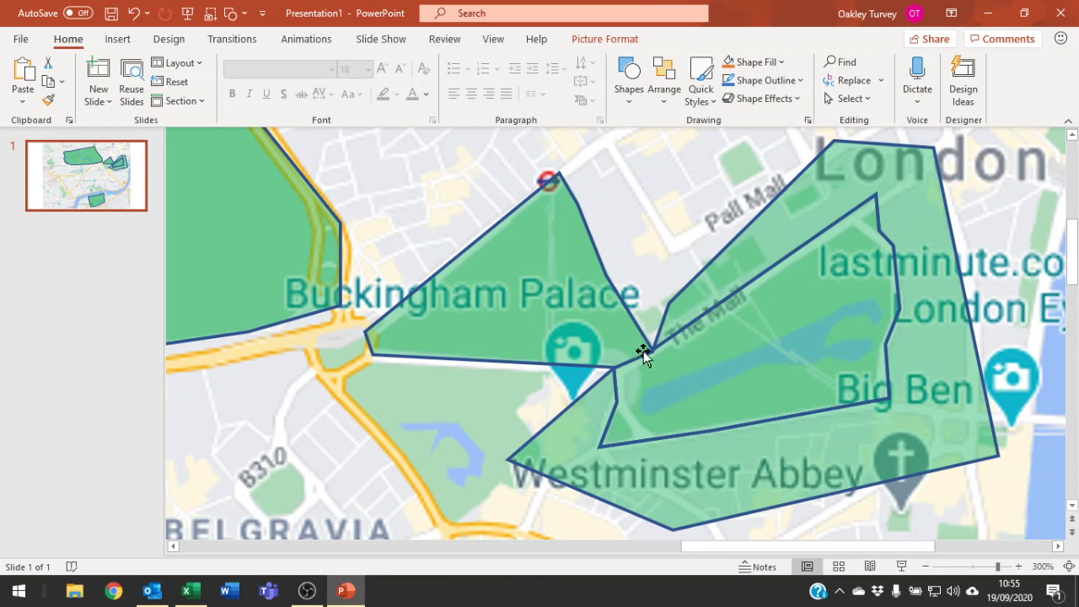
Step: Delete the surplus outer fragment around the park south of The Mall, checking that the two park pieces select separately
click(733, 478)
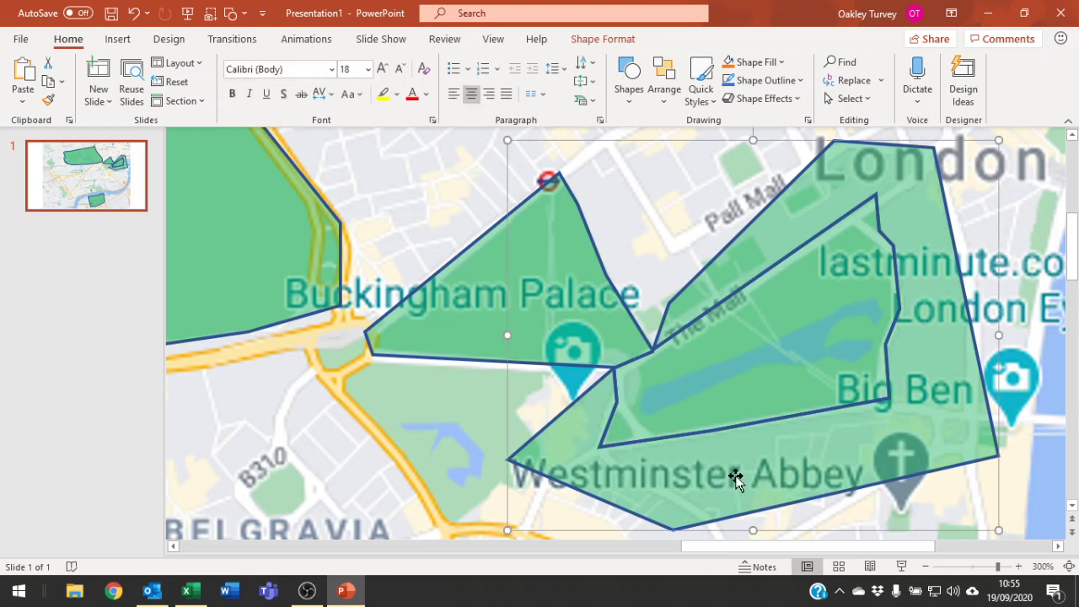
click(453, 307)
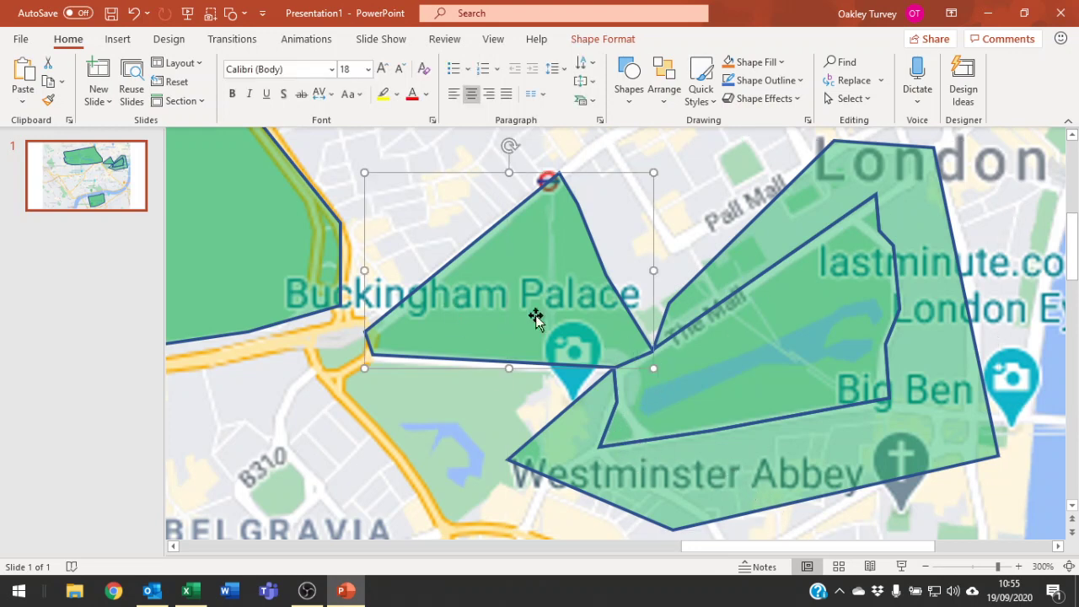
click(786, 342)
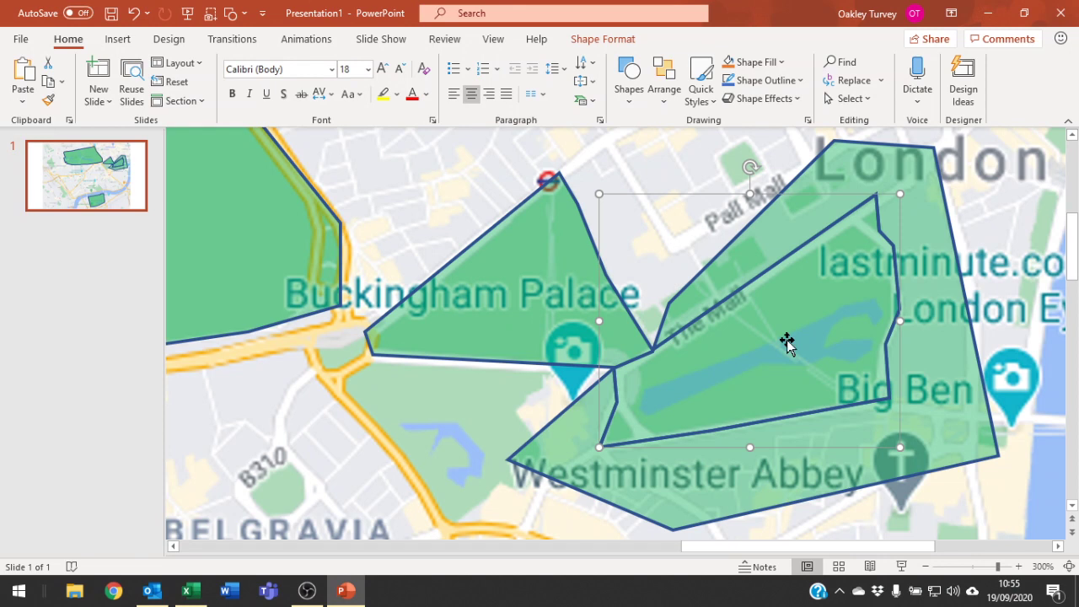
click(677, 489)
key(Delete)
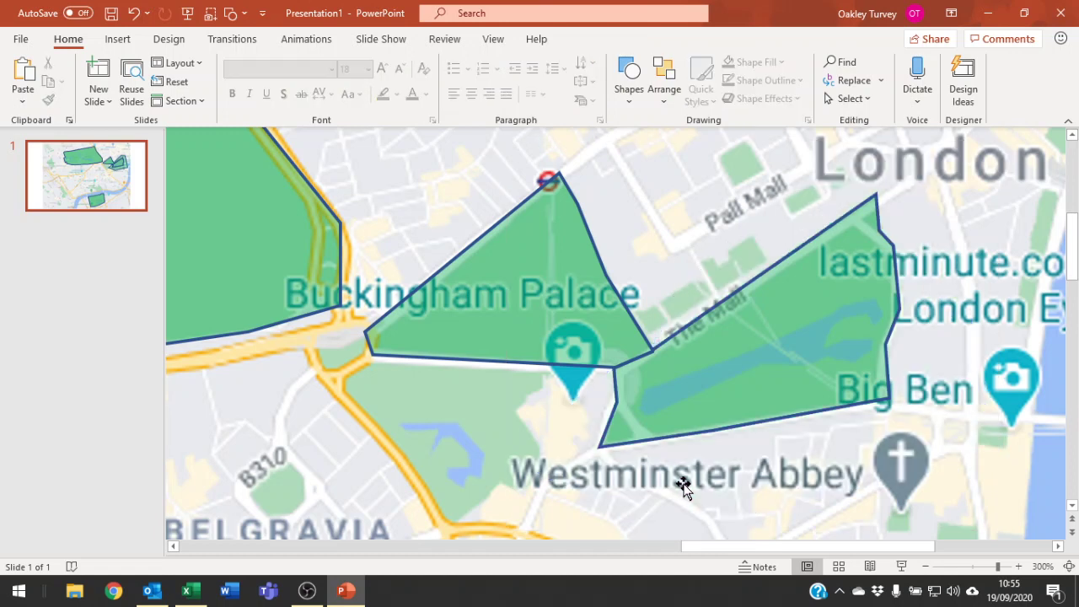
click(530, 294)
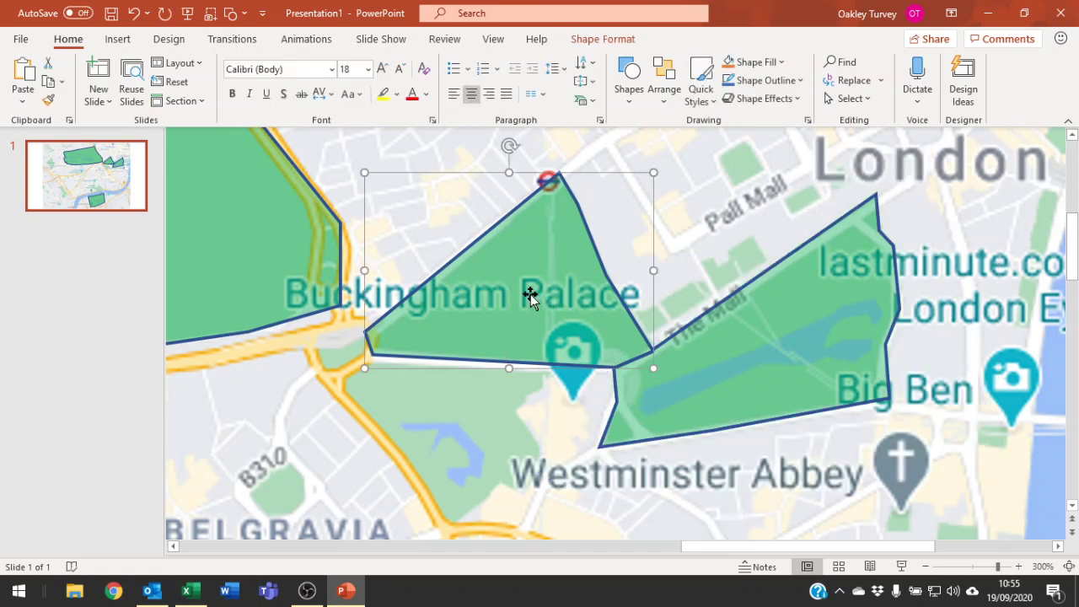
click(782, 372)
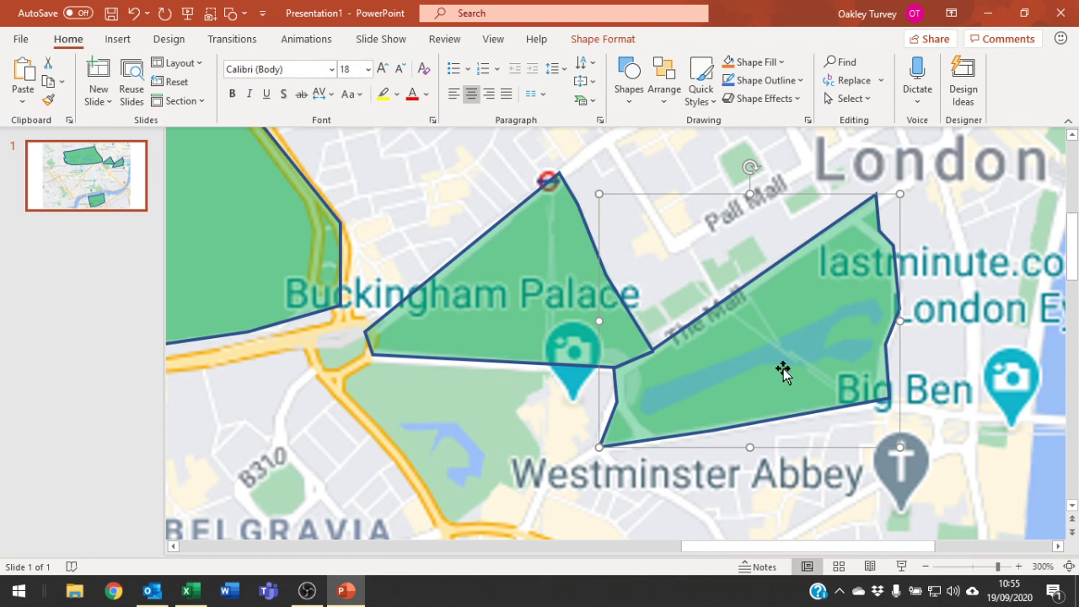
Step: Fit the whole slide in the window and open the Selection Pane with the Hyde Park shape selected
scroll(785, 381, down, 10)
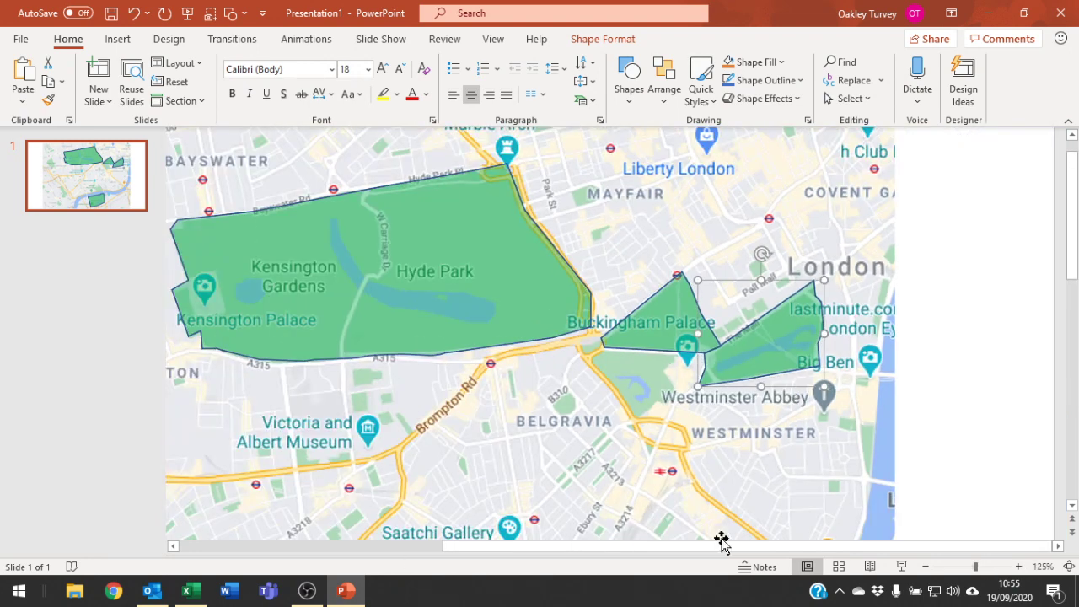
scroll(590, 370, down, 2)
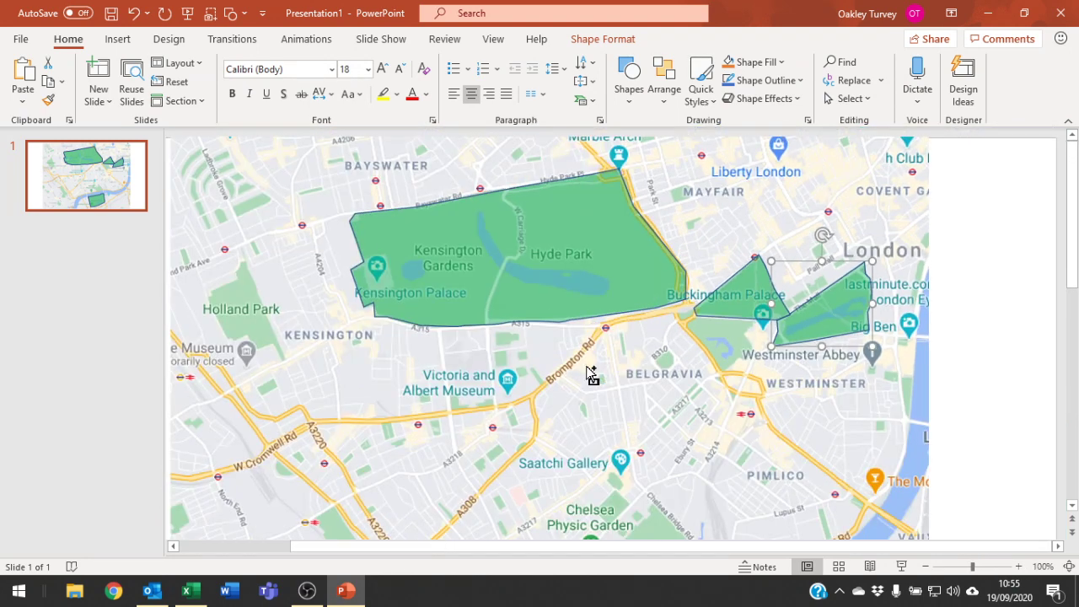
click(1068, 566)
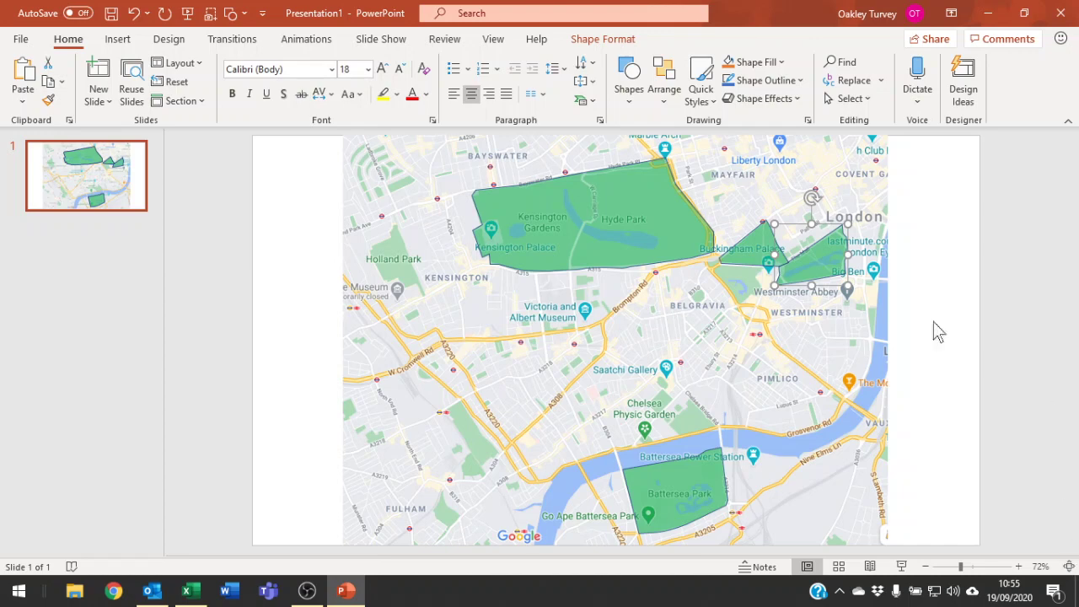
click(597, 233)
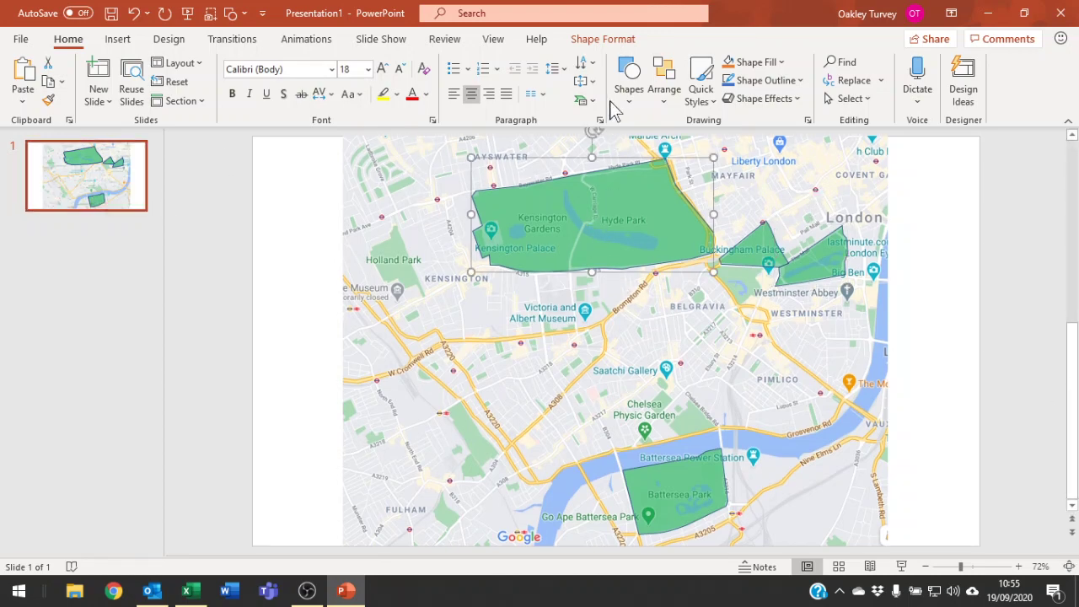
click(604, 39)
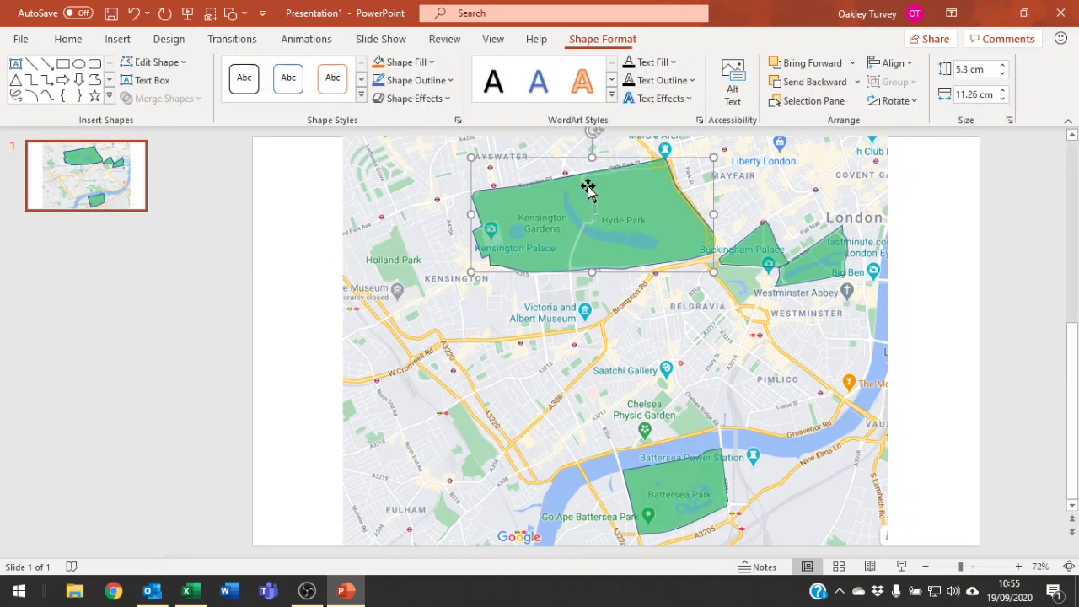
click(804, 101)
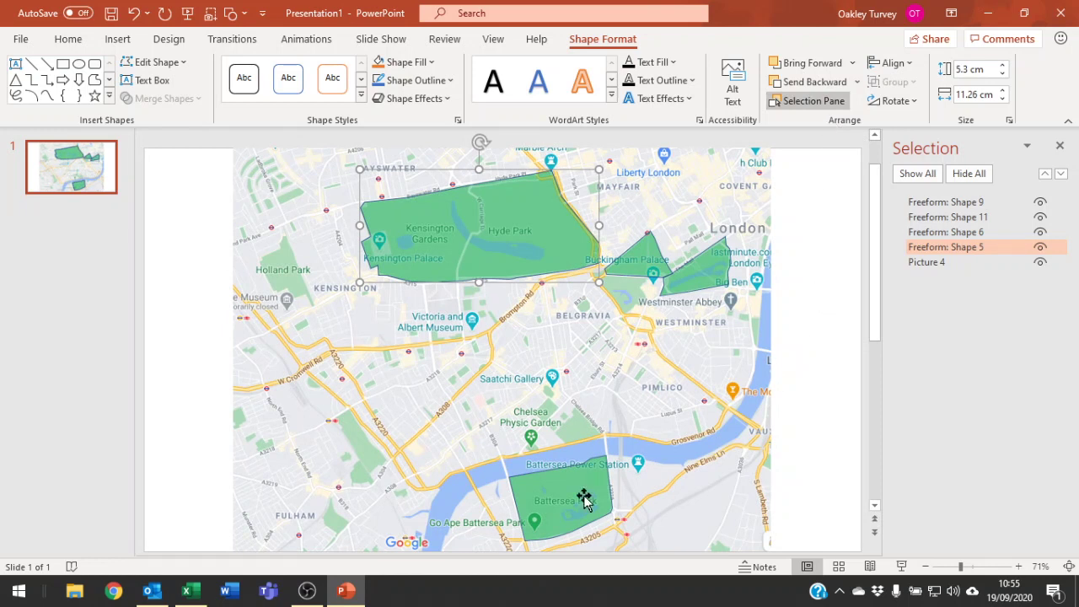
Step: Rename the large freeform over Kensington Gardens and Hyde Park as "Hyde Park" in the object list
click(548, 498)
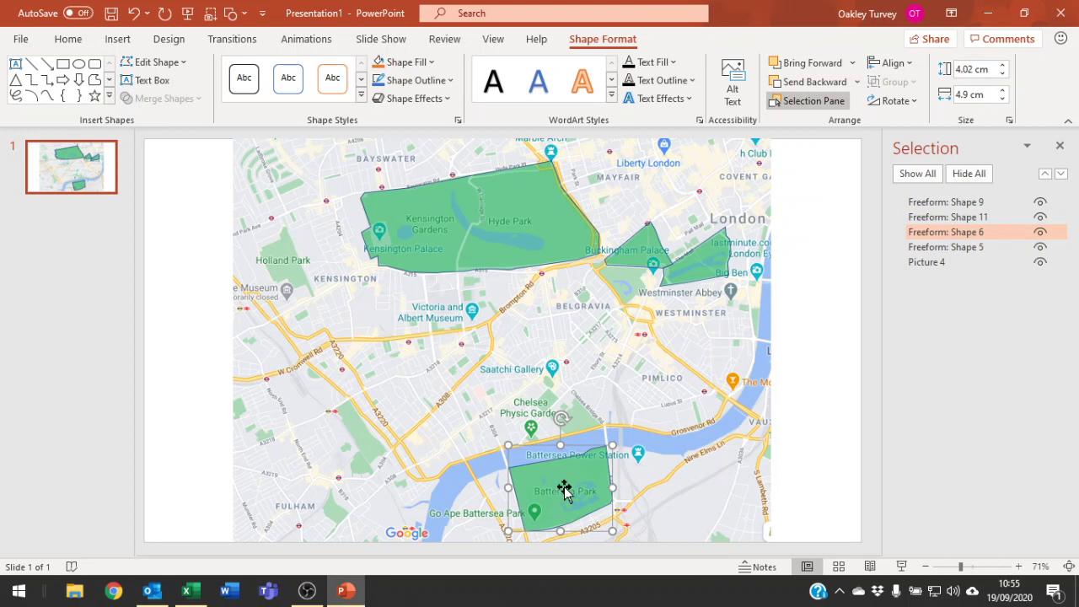
click(477, 241)
click(956, 247)
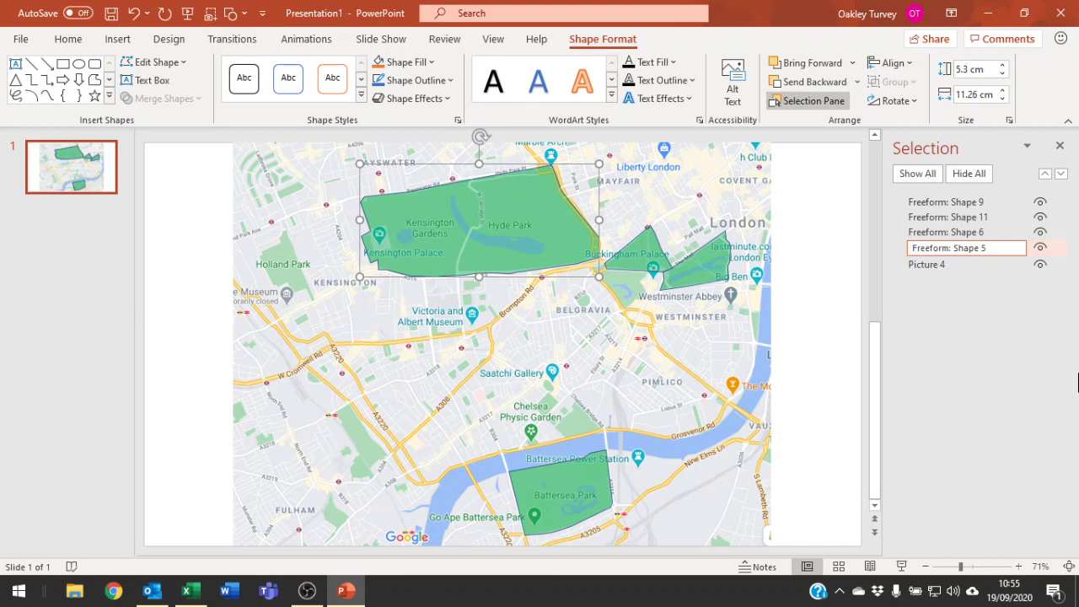
drag(988, 248, 898, 260)
text(Hyde Park)
key(Return)
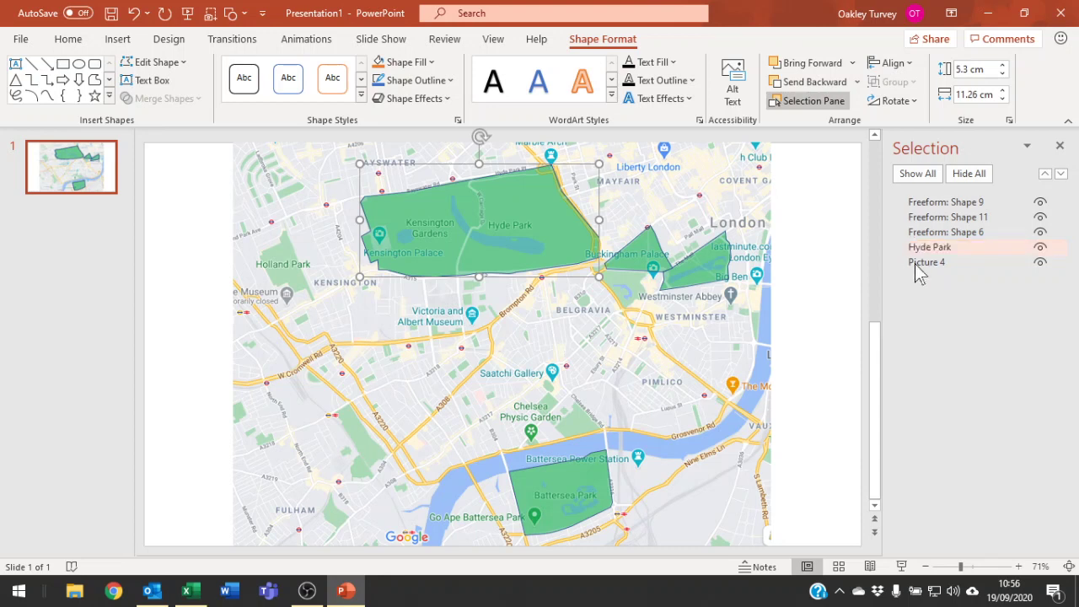
Step: Rename the freeform south of the river as "Battersea Park" in the object list
click(561, 492)
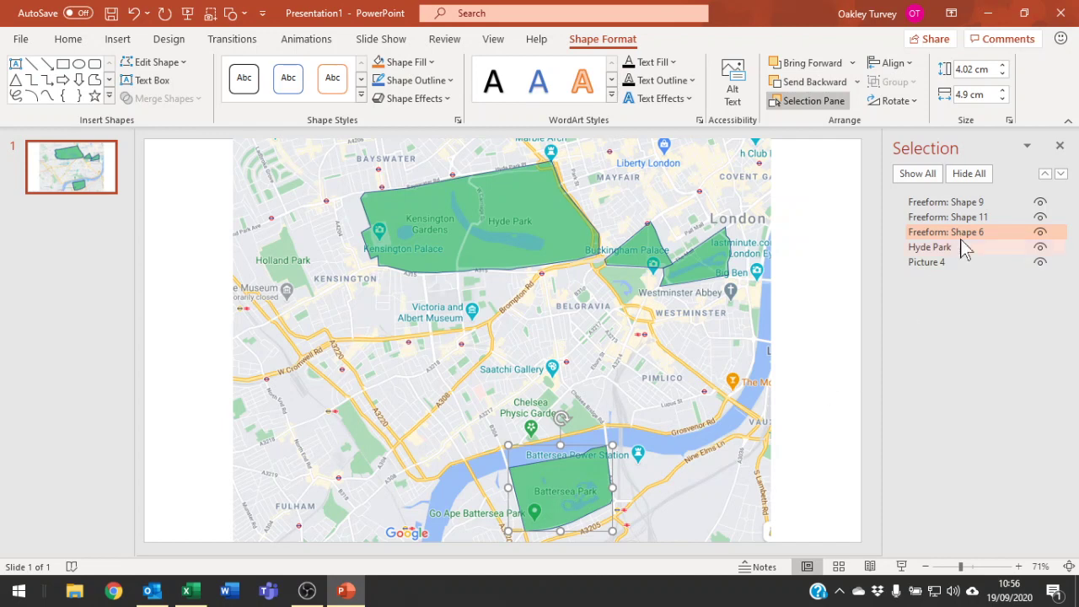
click(983, 229)
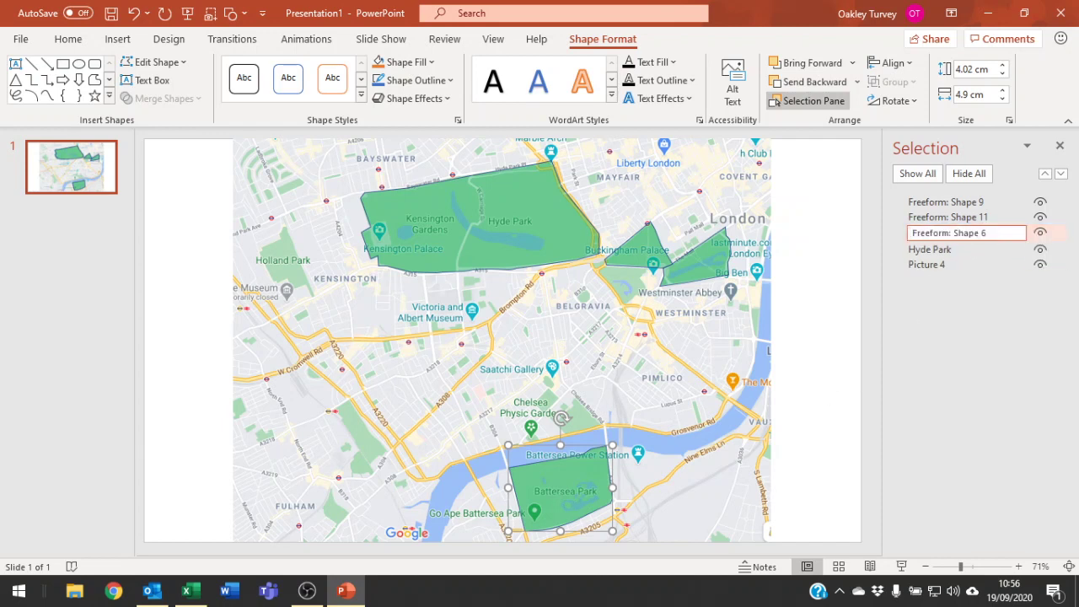
drag(983, 233, 910, 233)
text(B)
key(Return)
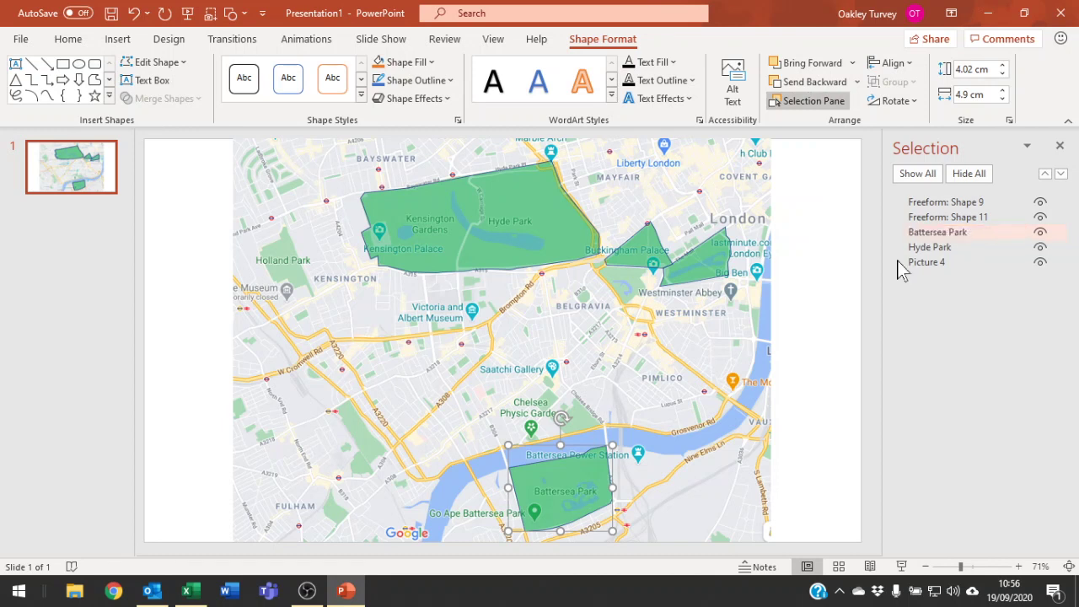
Step: Rename the triangular freeform just north of Buckingham Palace as "Green Park" in the object list
click(642, 246)
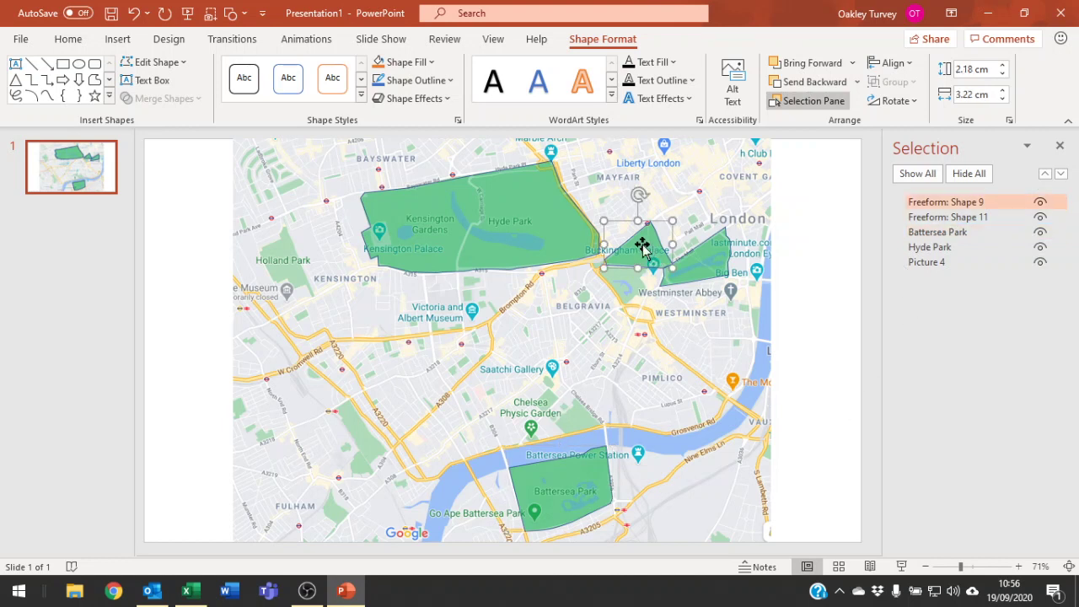
click(971, 206)
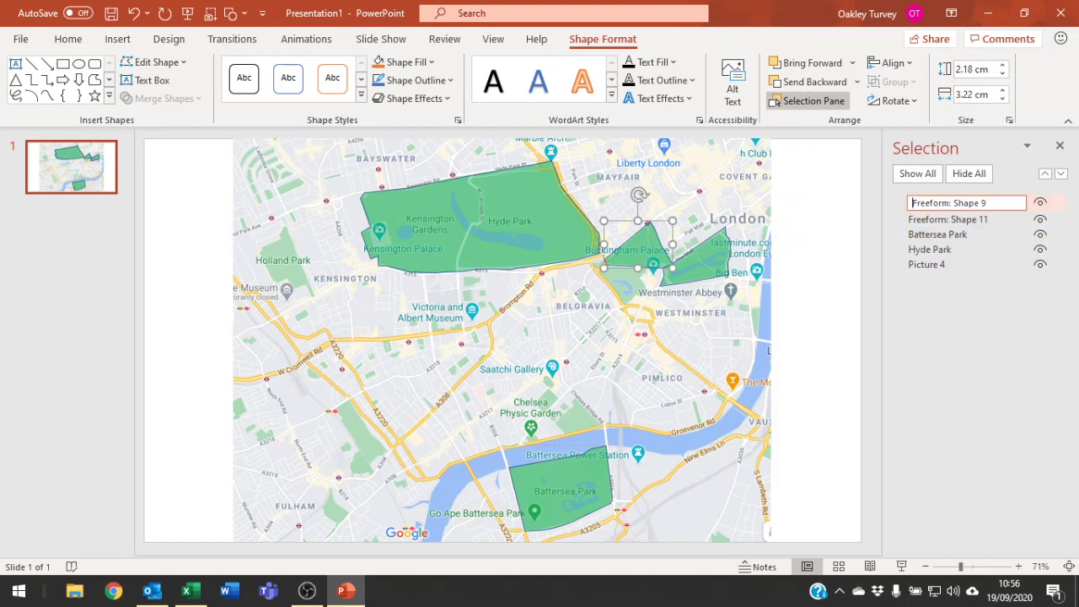
key(ctrl+a)
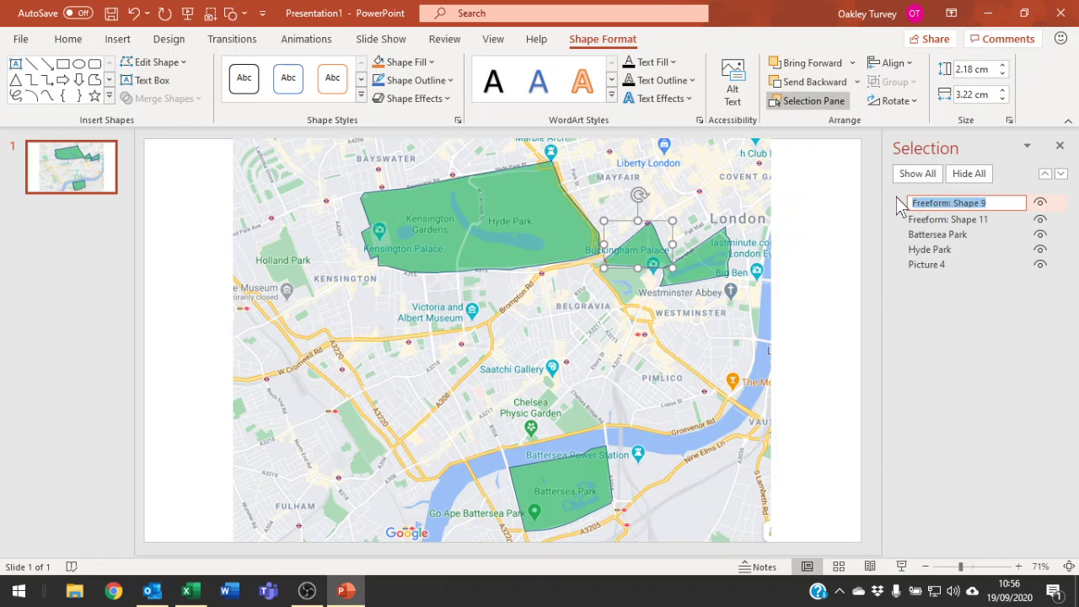
text(Green Park)
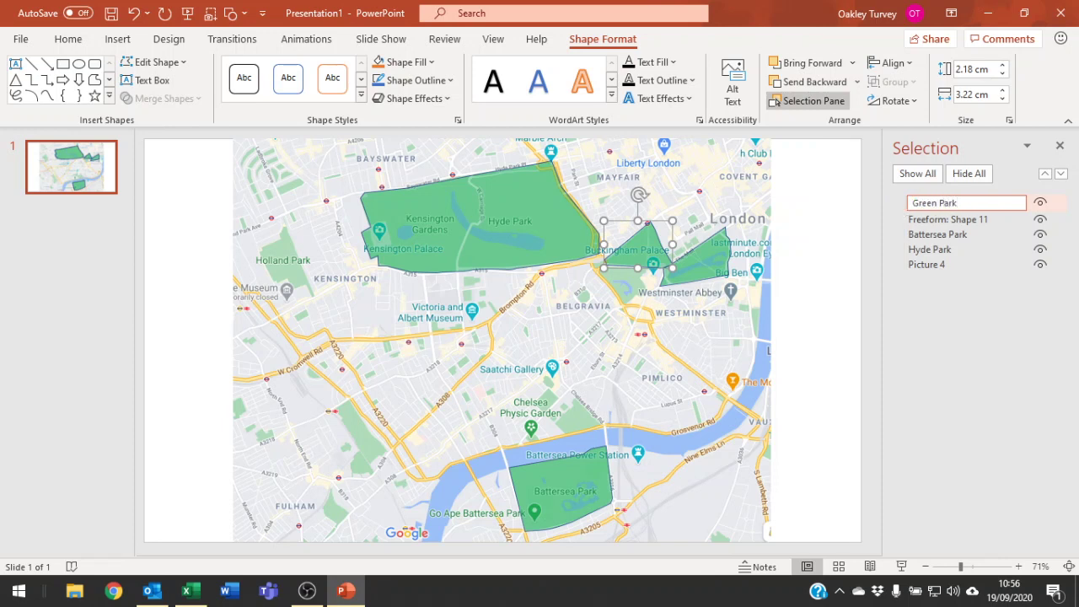
click(896, 198)
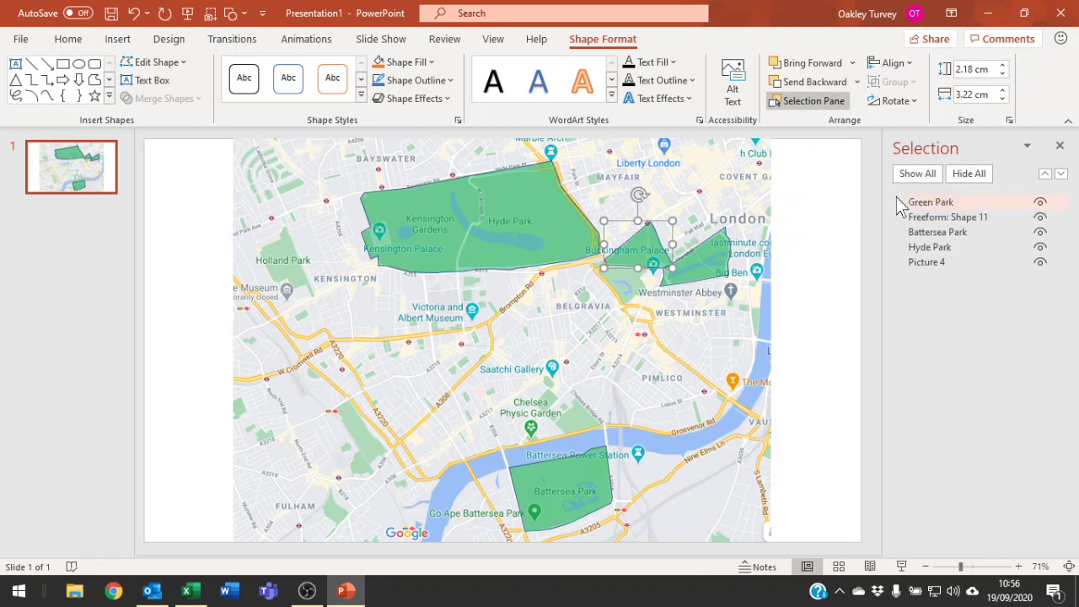
Step: Rename the freeform south of The Mall as "St James Park" in the object list and clear the selection
click(715, 262)
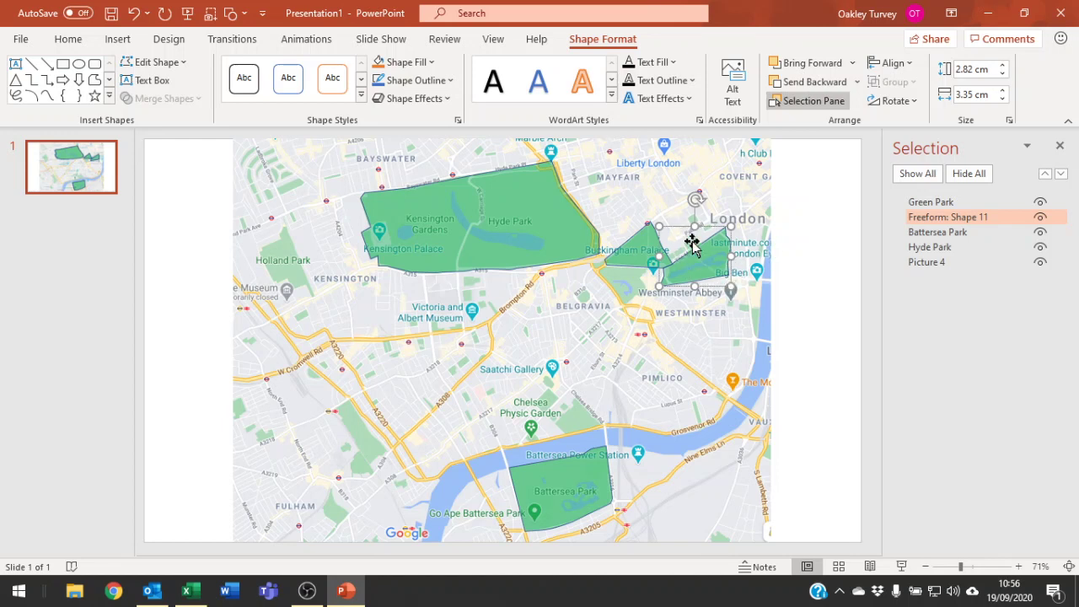
double_click(962, 216)
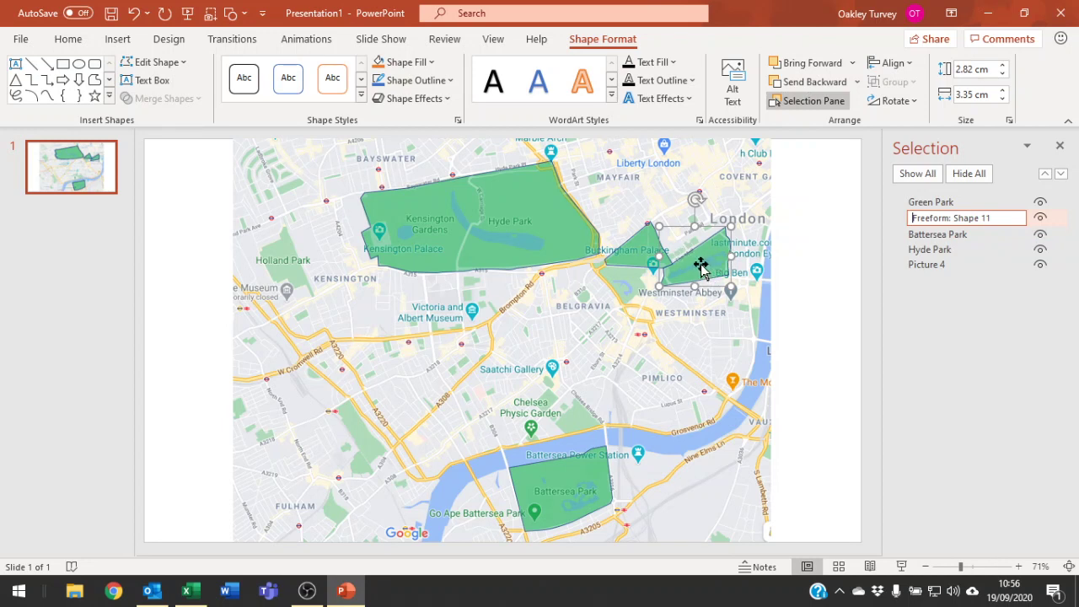
key(ctrl+a)
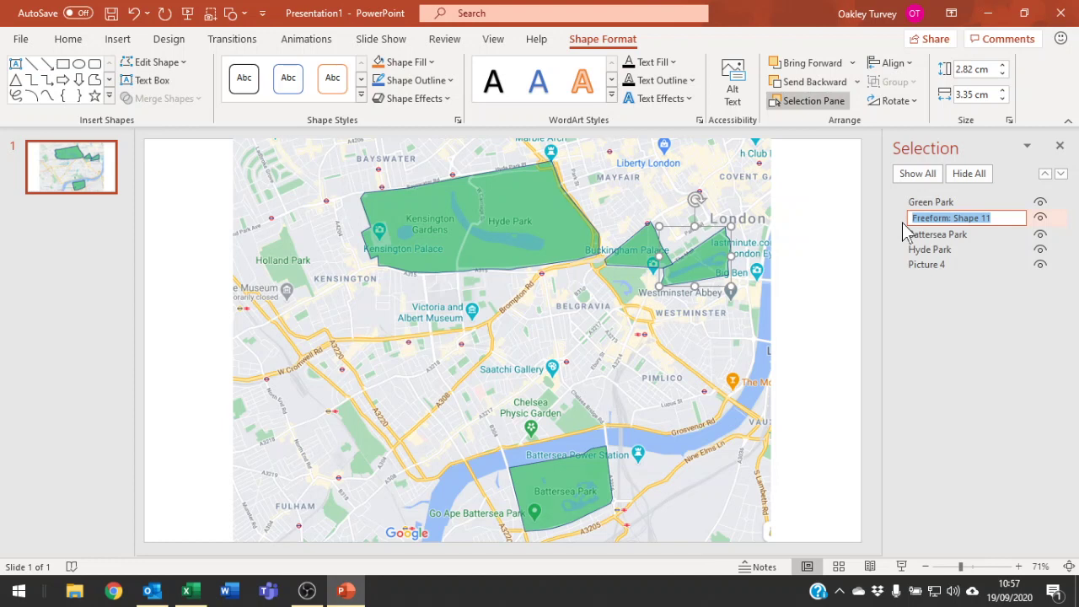
text(St James Park)
key(Return)
click(802, 408)
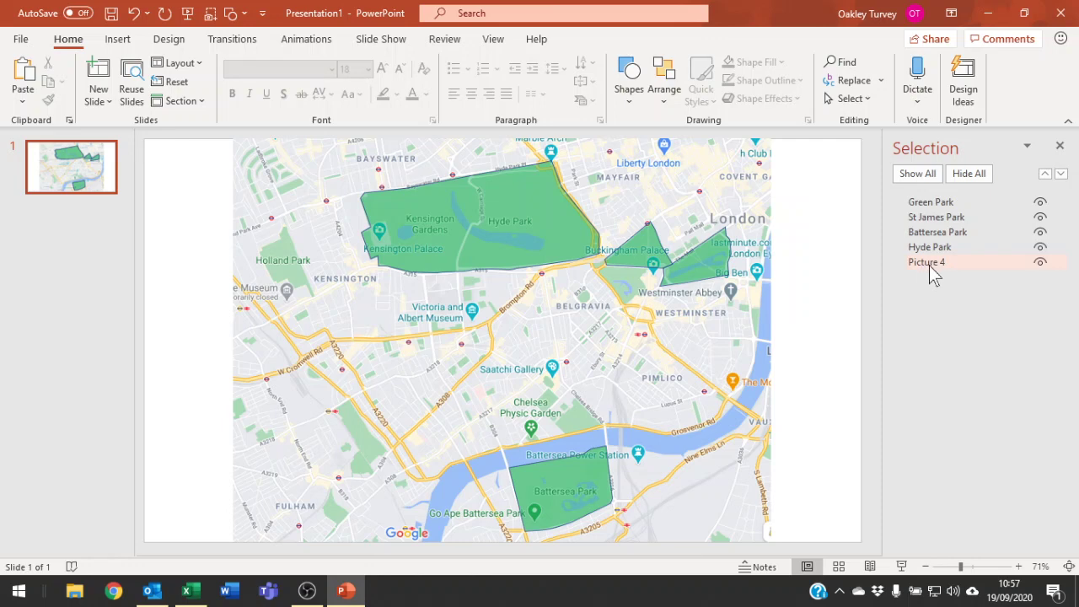
Step: Select the Green Park, St James Park, Battersea Park and Hyde Park shapes together with the map picture and copy them
click(926, 207)
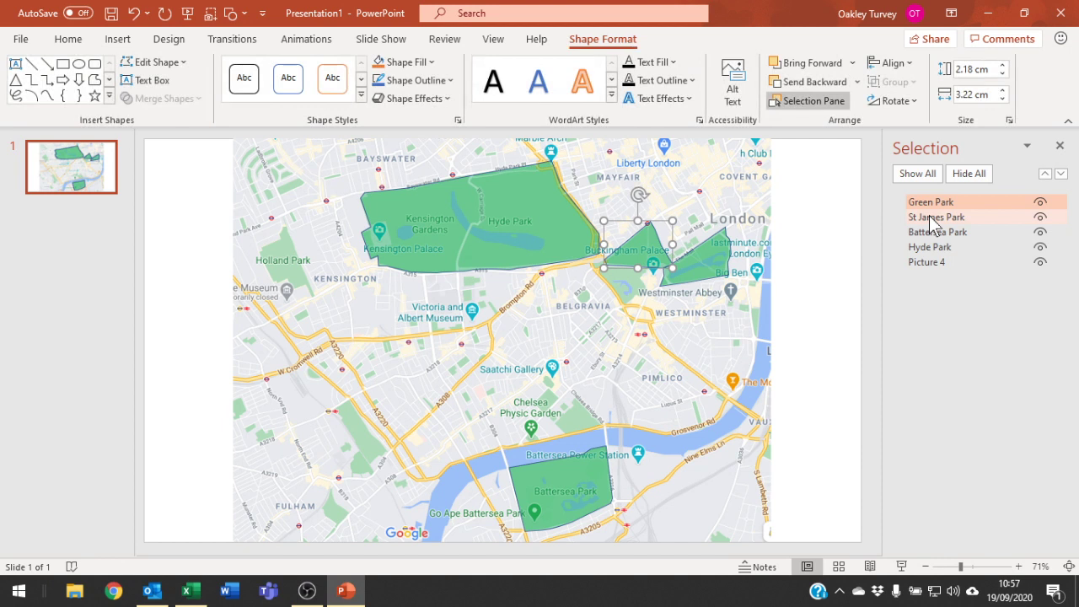
ctrl+click(934, 217)
ctrl+click(934, 232)
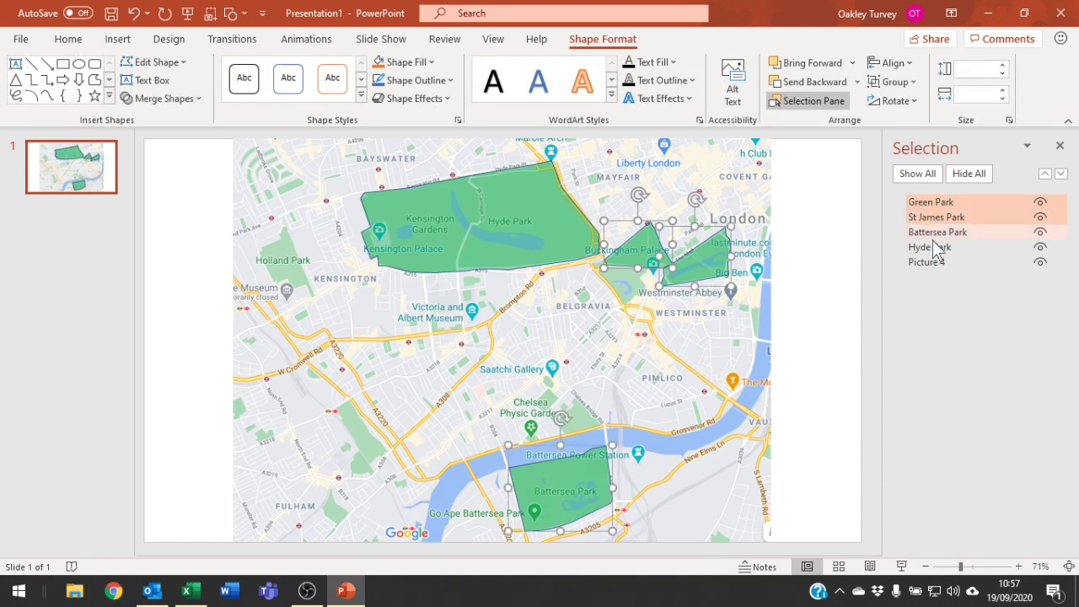
ctrl+click(930, 246)
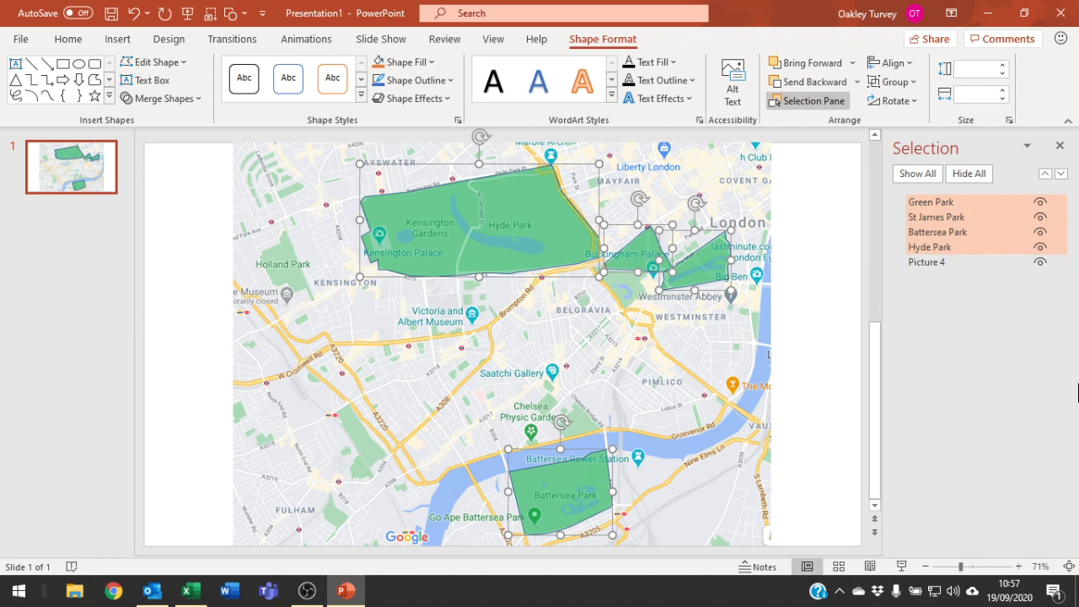
ctrl+click(926, 263)
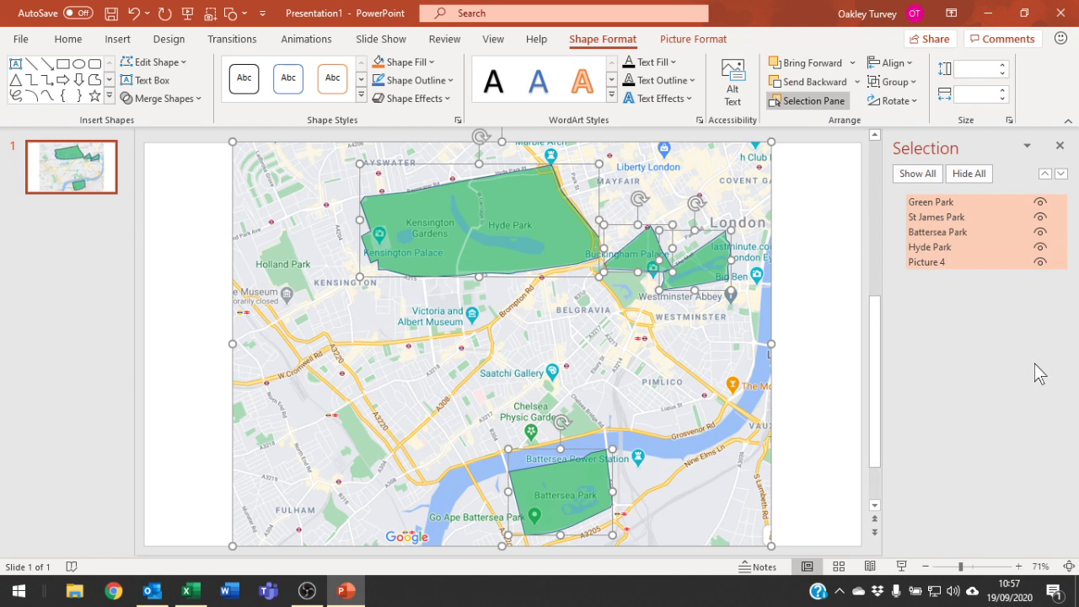
Step: Switch to the blank Excel workbook, paste the map with its park shapes at cell A1 of Sheet1, and clear the selection
click(190, 590)
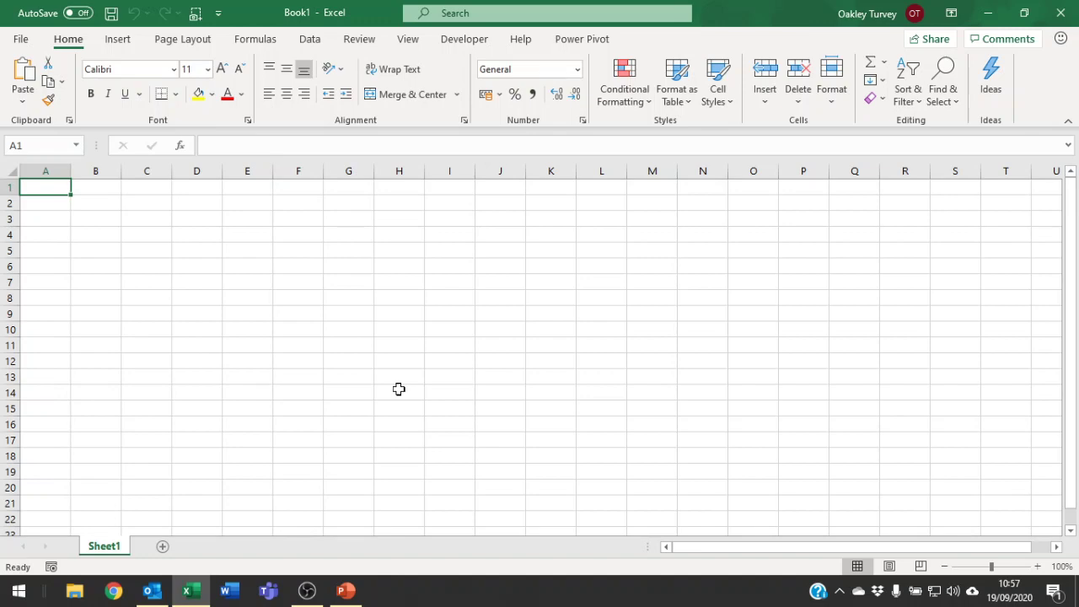
key(ctrl+v)
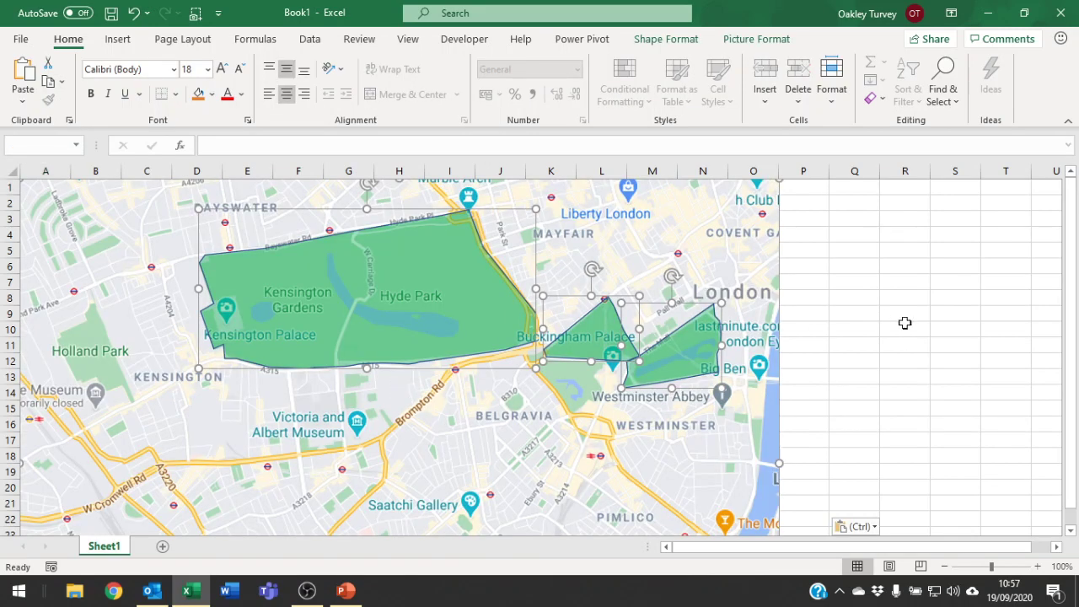
ctrl+scroll(904, 323, down, 4)
click(554, 339)
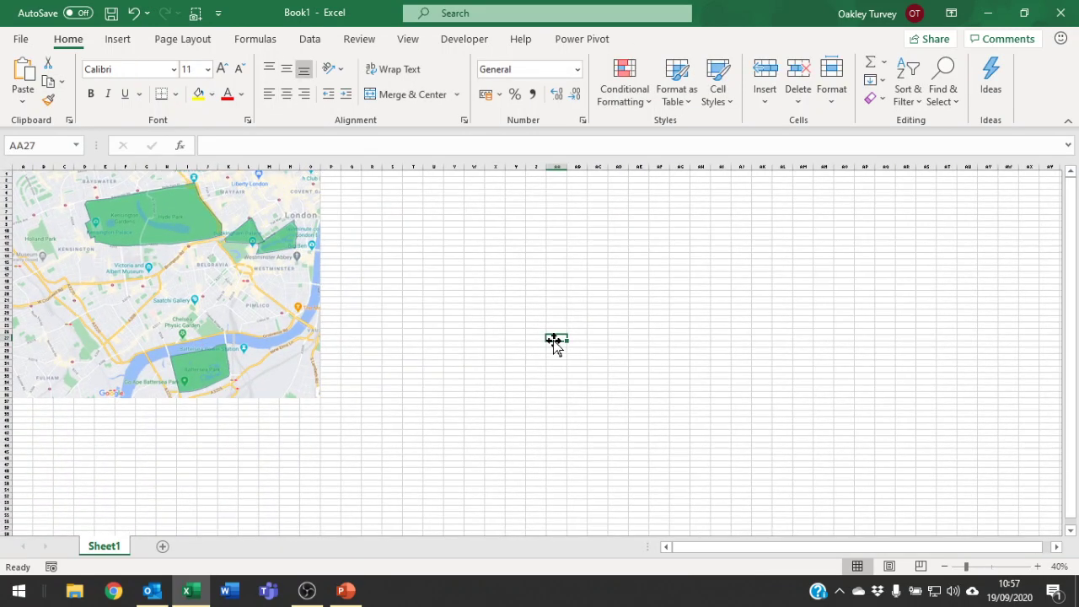
ctrl+scroll(431, 337, up, 1)
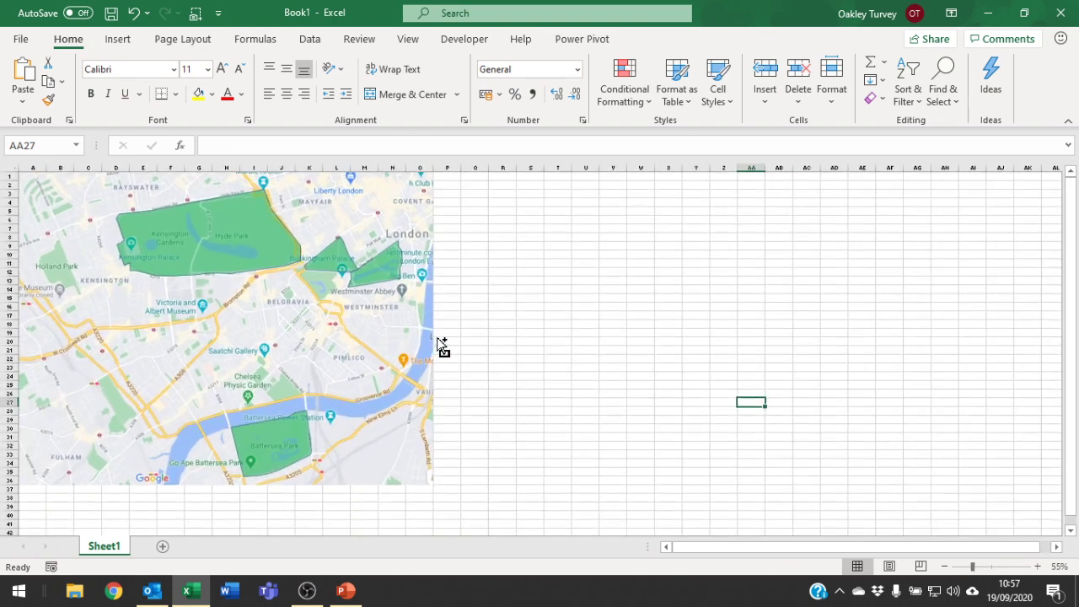
ctrl+scroll(439, 346, up, 1)
Step: Select the Hyde Park shape on the pasted map and display the Selection pane in the workbook
click(435, 397)
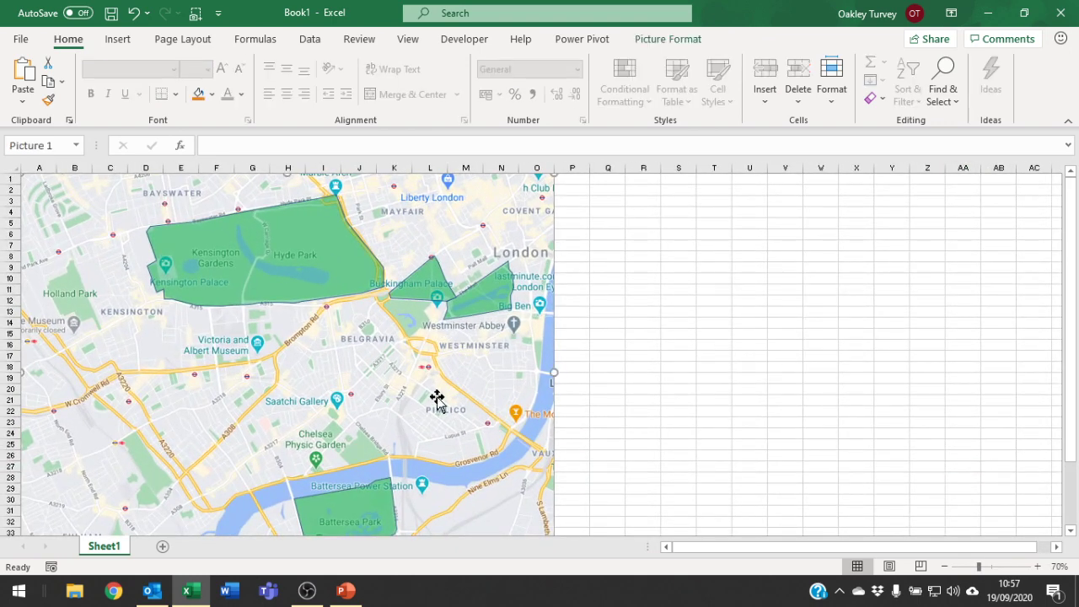
click(304, 272)
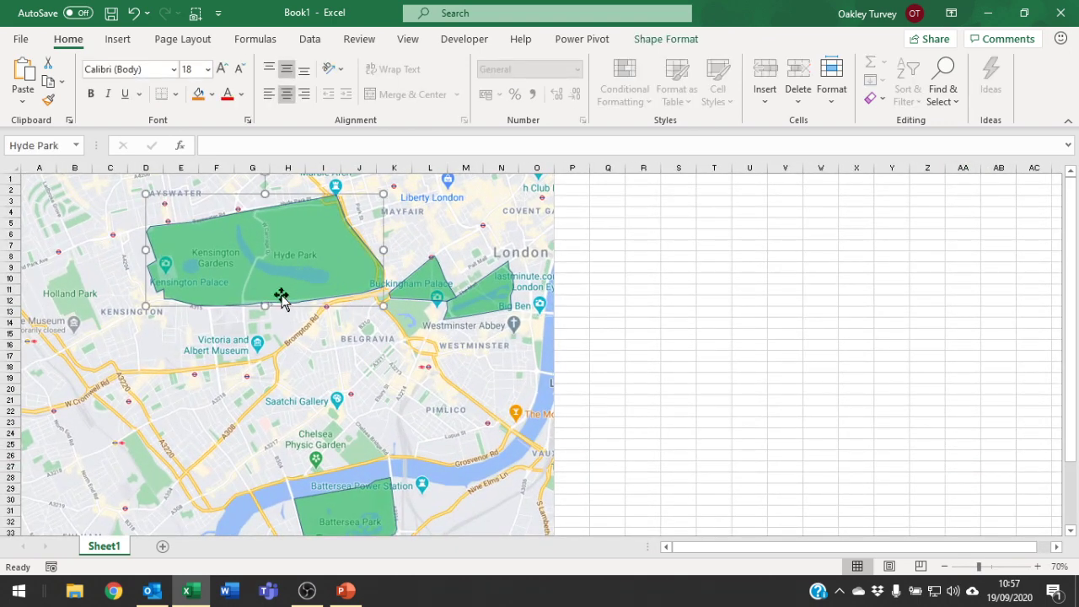
click(958, 103)
click(975, 348)
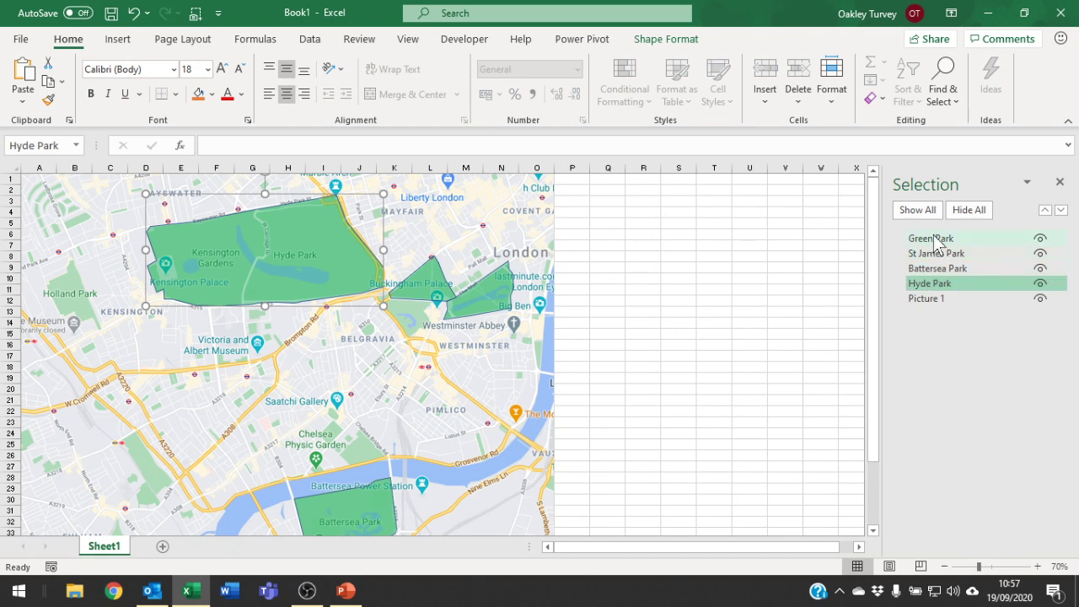
Step: Check the object names of the Green Park and St James Park shapes on the sheet and clear the selection
click(419, 283)
click(494, 302)
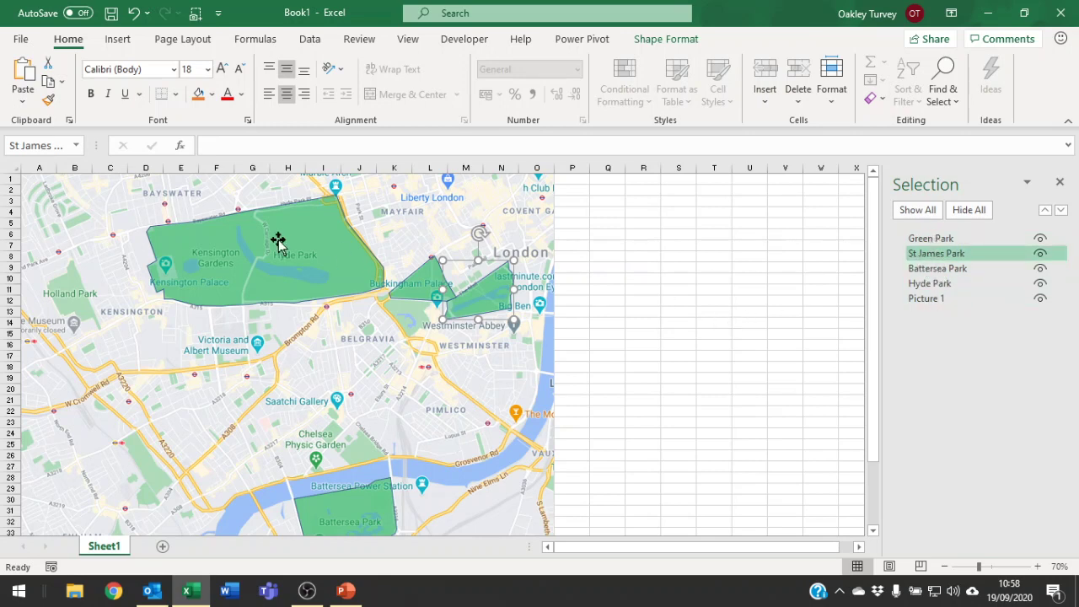
click(700, 314)
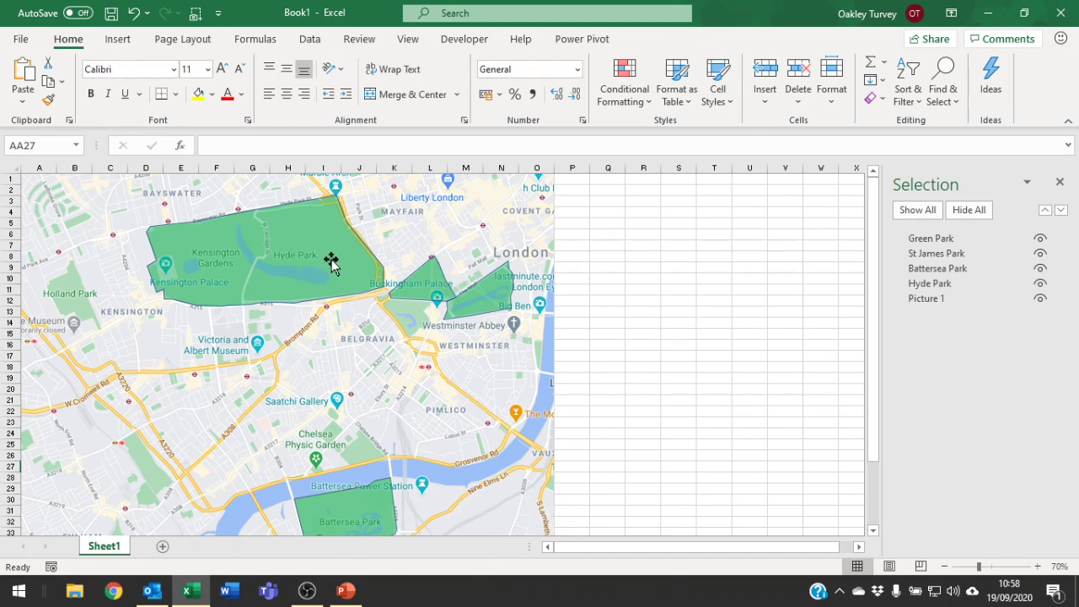
Step: Minimize the workbook to return to the PowerPoint presentation and deselect all objects on the slide
click(988, 12)
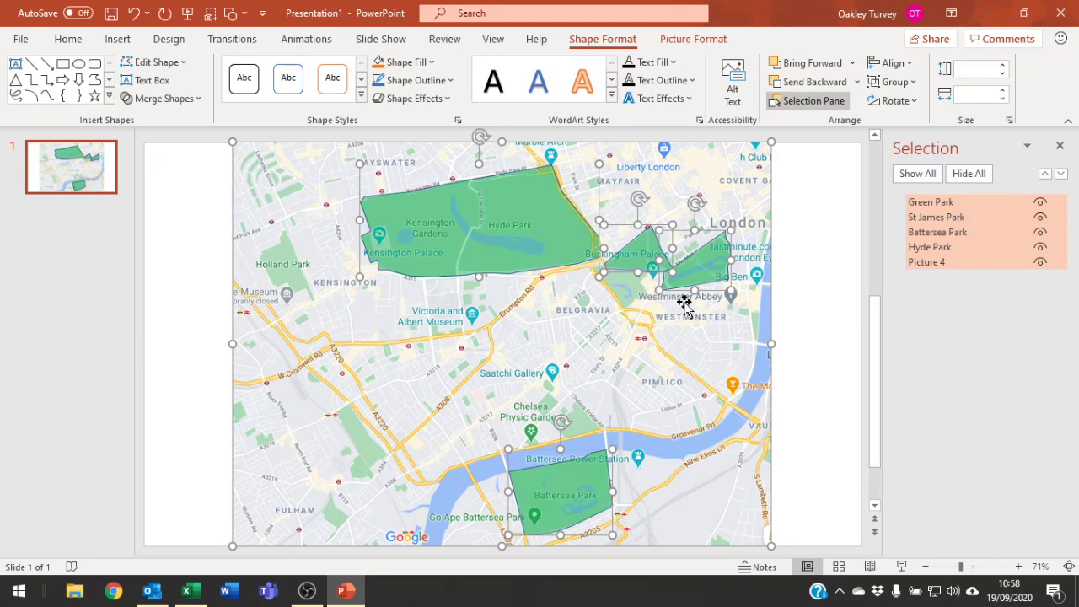
key(Escape)
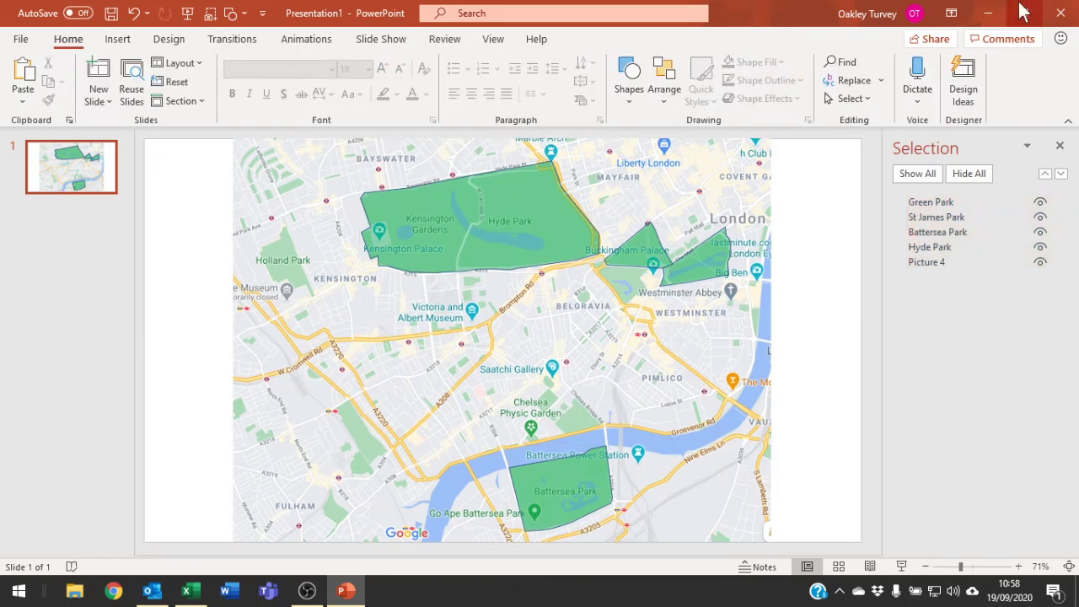